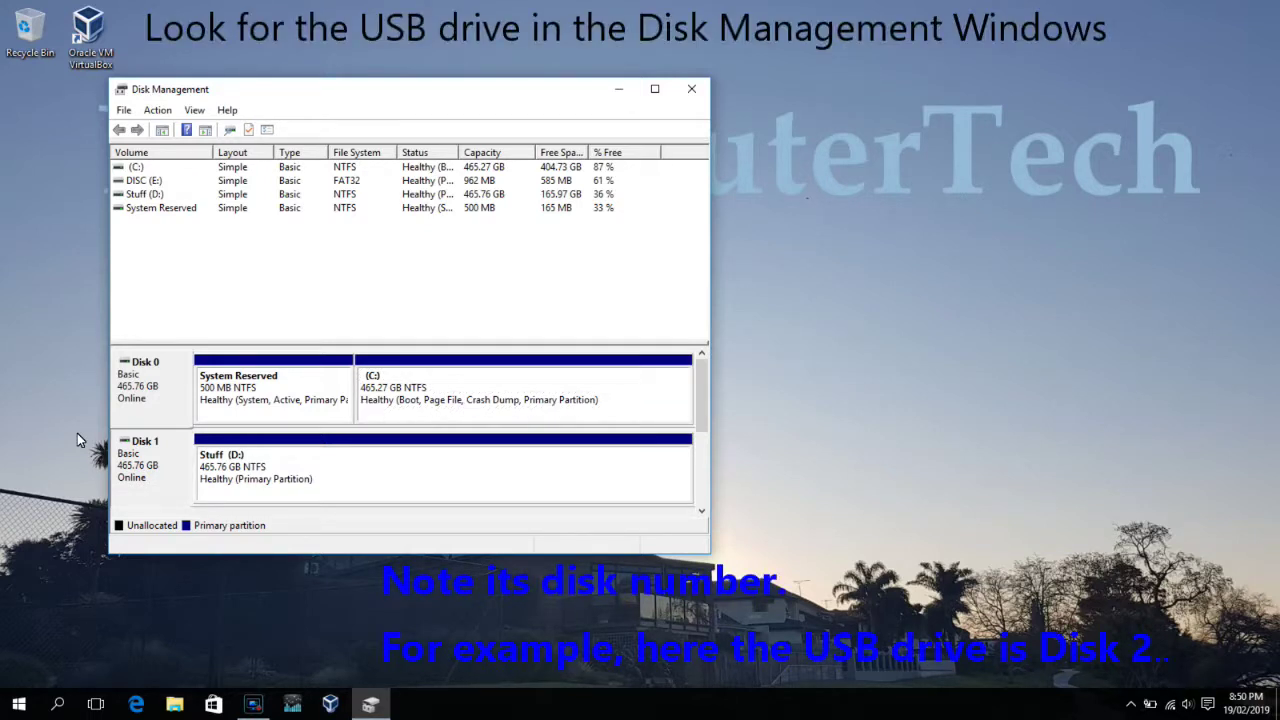
- Maximize the Disk Management window and check which disk number belongs to the removable USB drive
scroll(400, 430, down, 3)
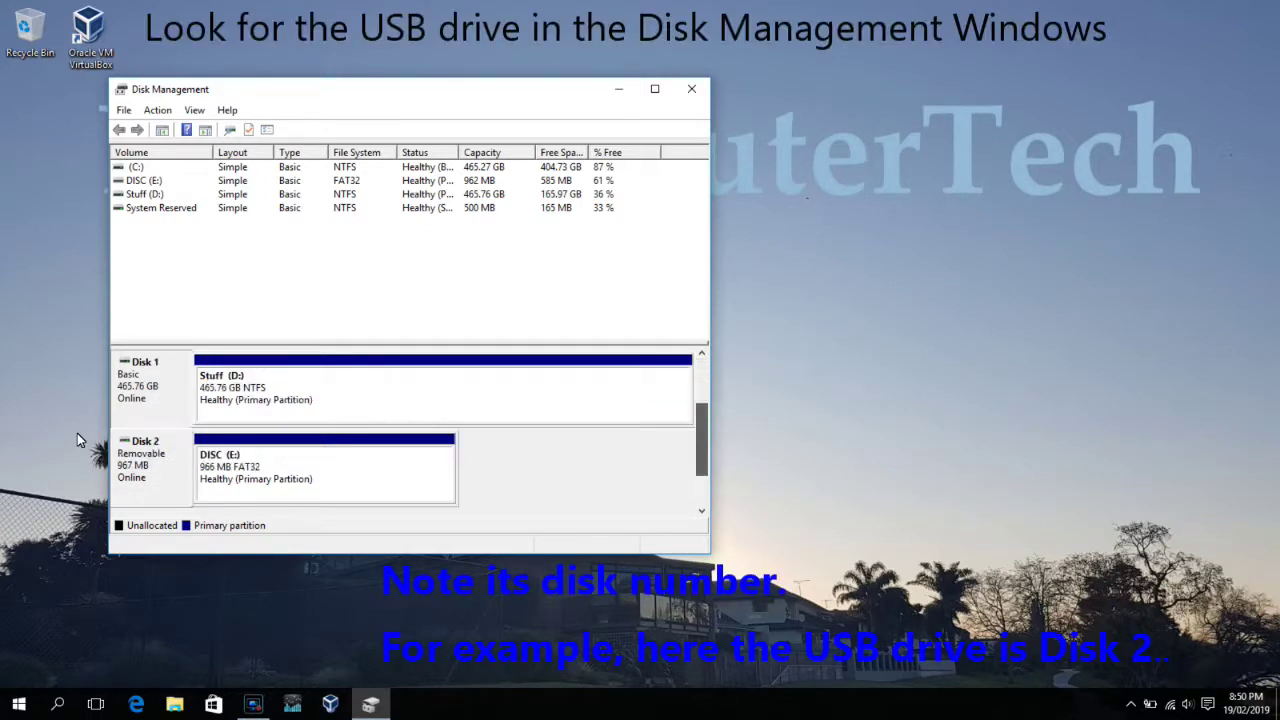
key(super+Up)
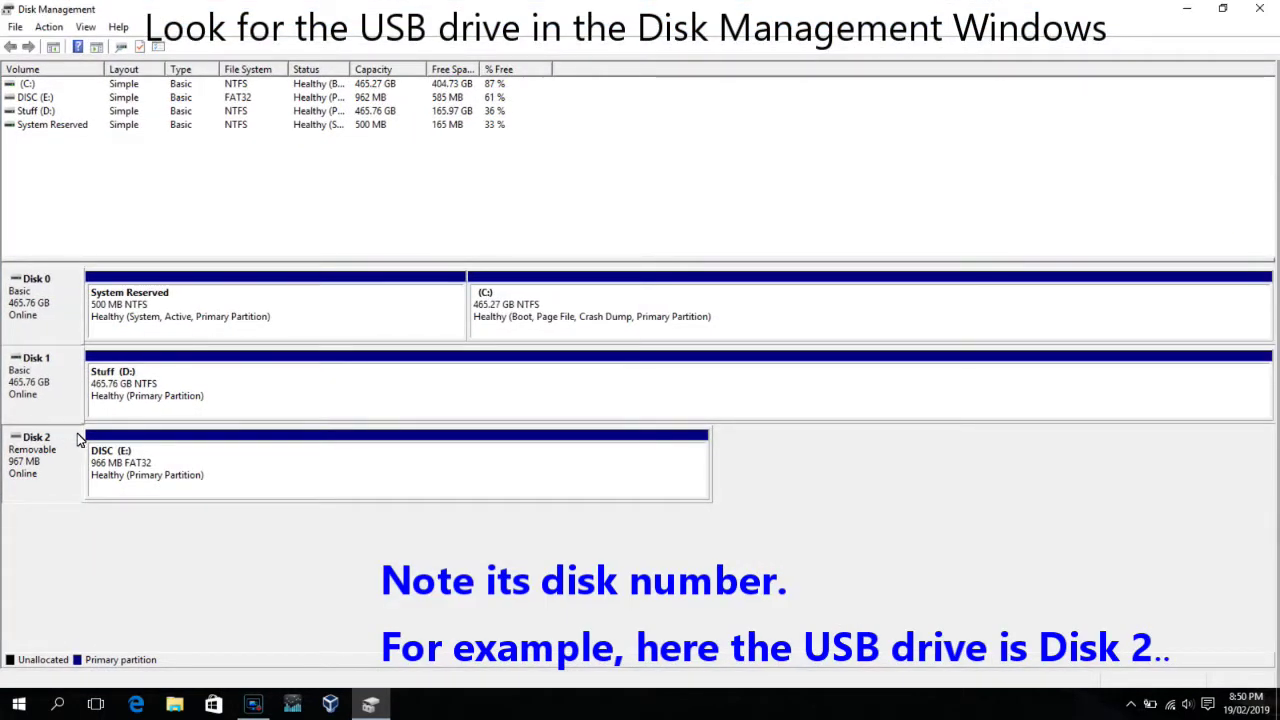
click(78, 440)
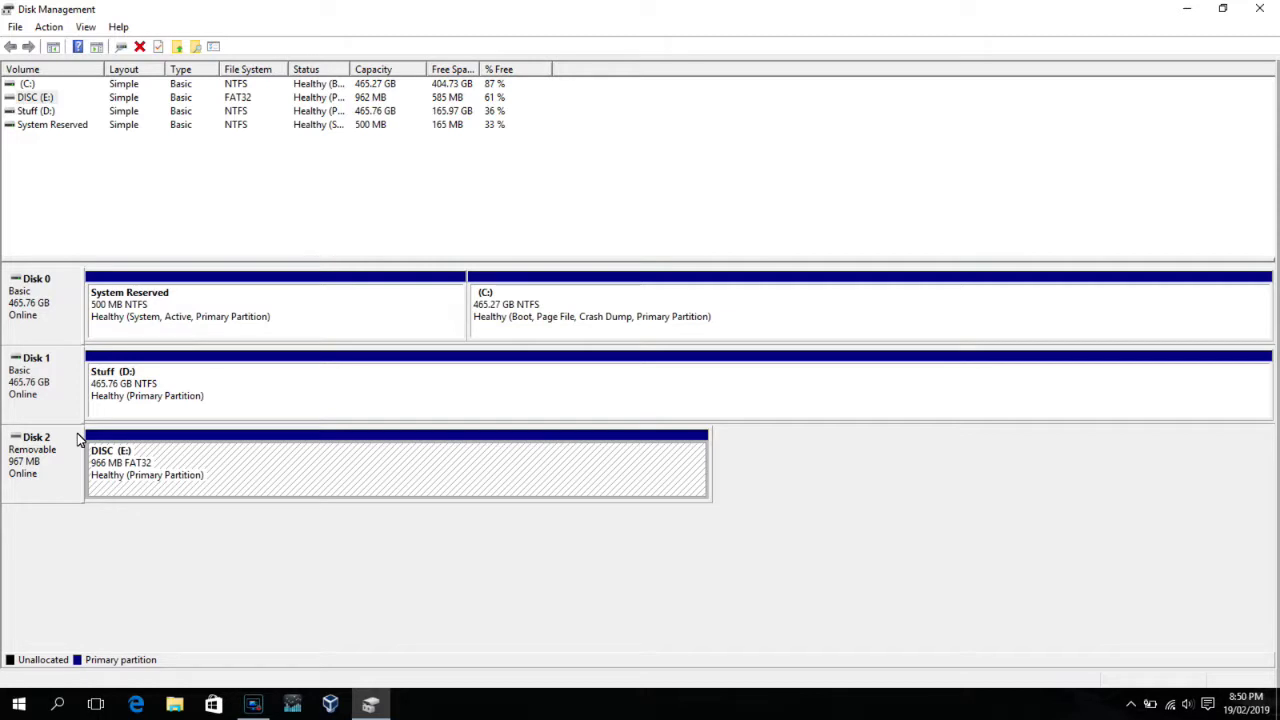
- Search Windows for "command" and open Command Prompt with administrator rights
right_click(19, 706)
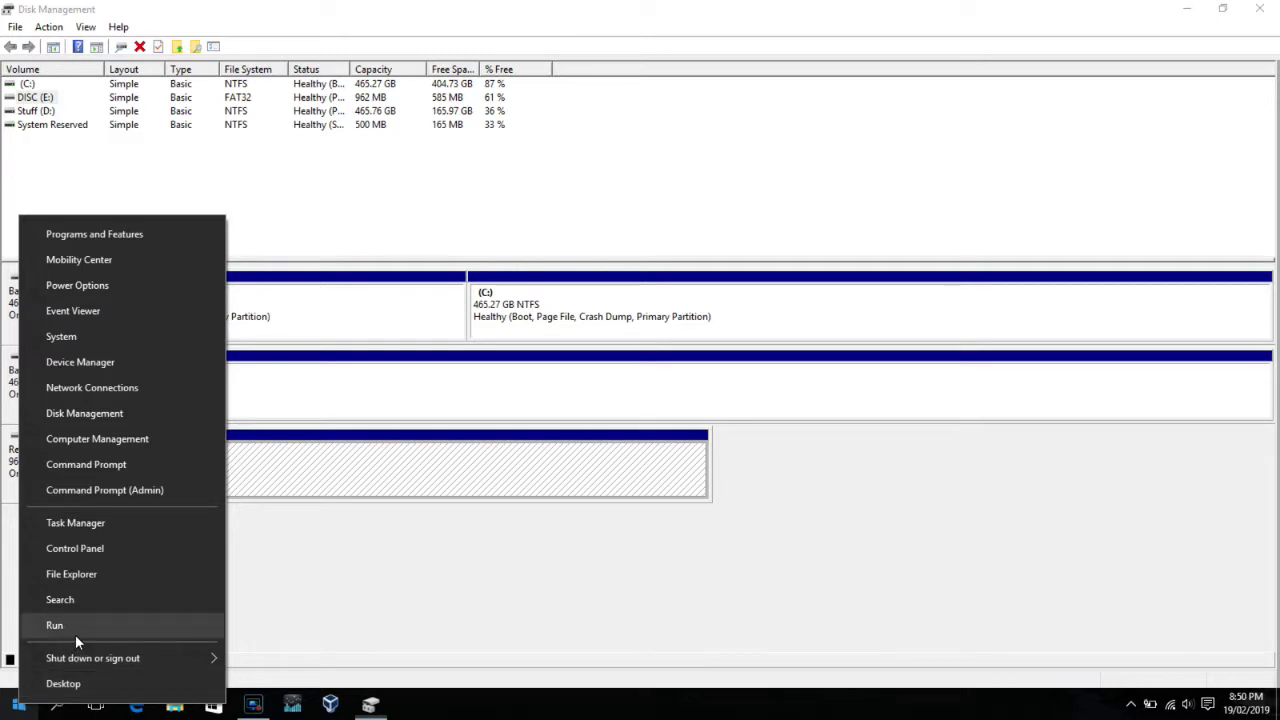
click(58, 706)
click(58, 706)
click(58, 706)
click(58, 706)
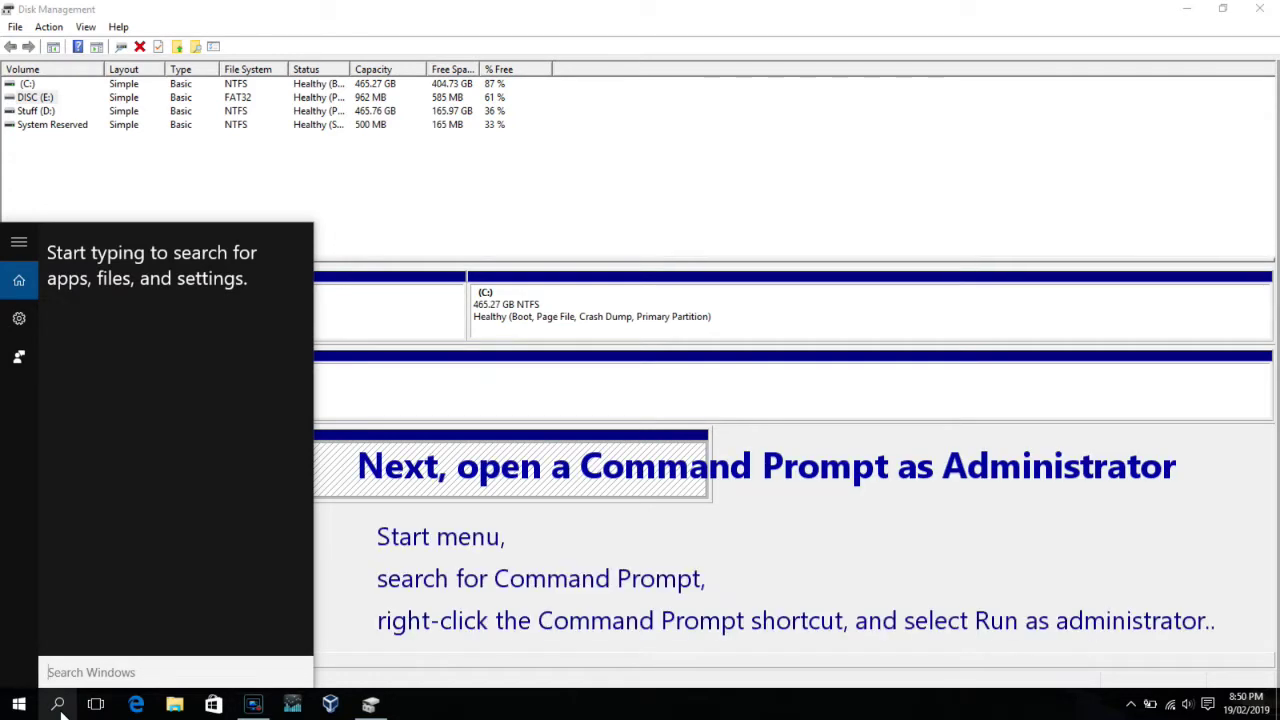
text(command)
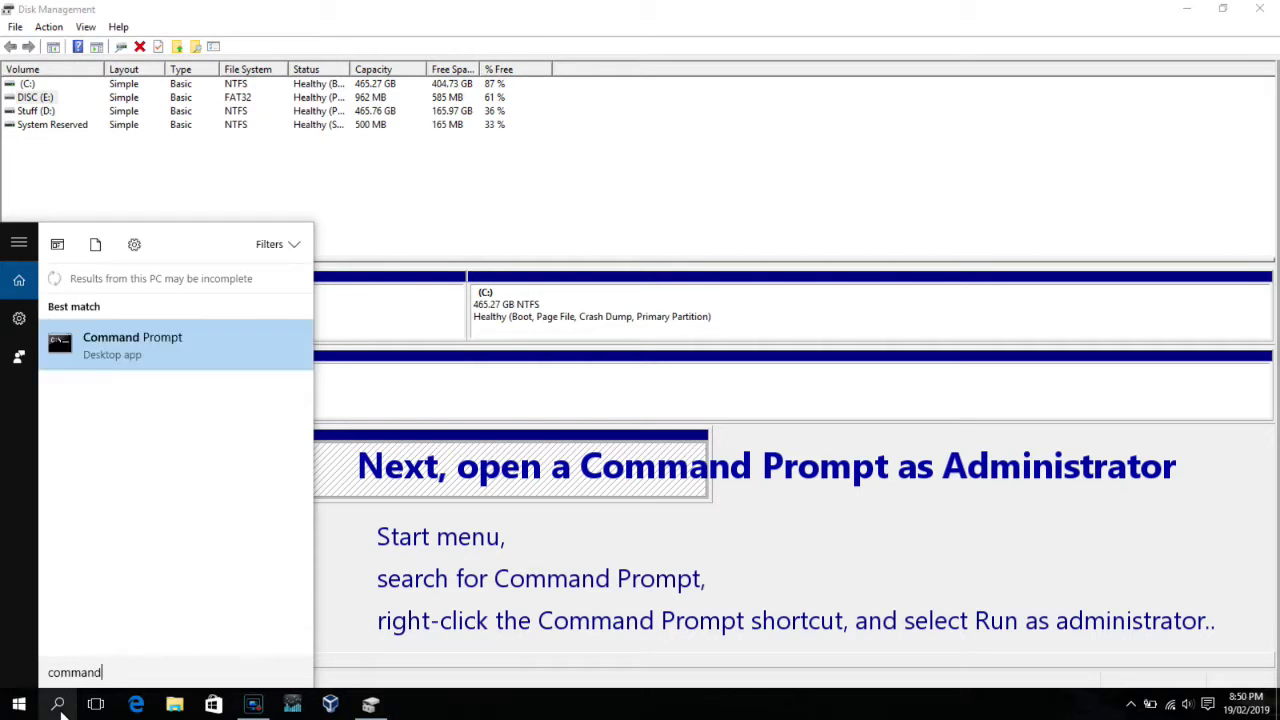
right_click(178, 360)
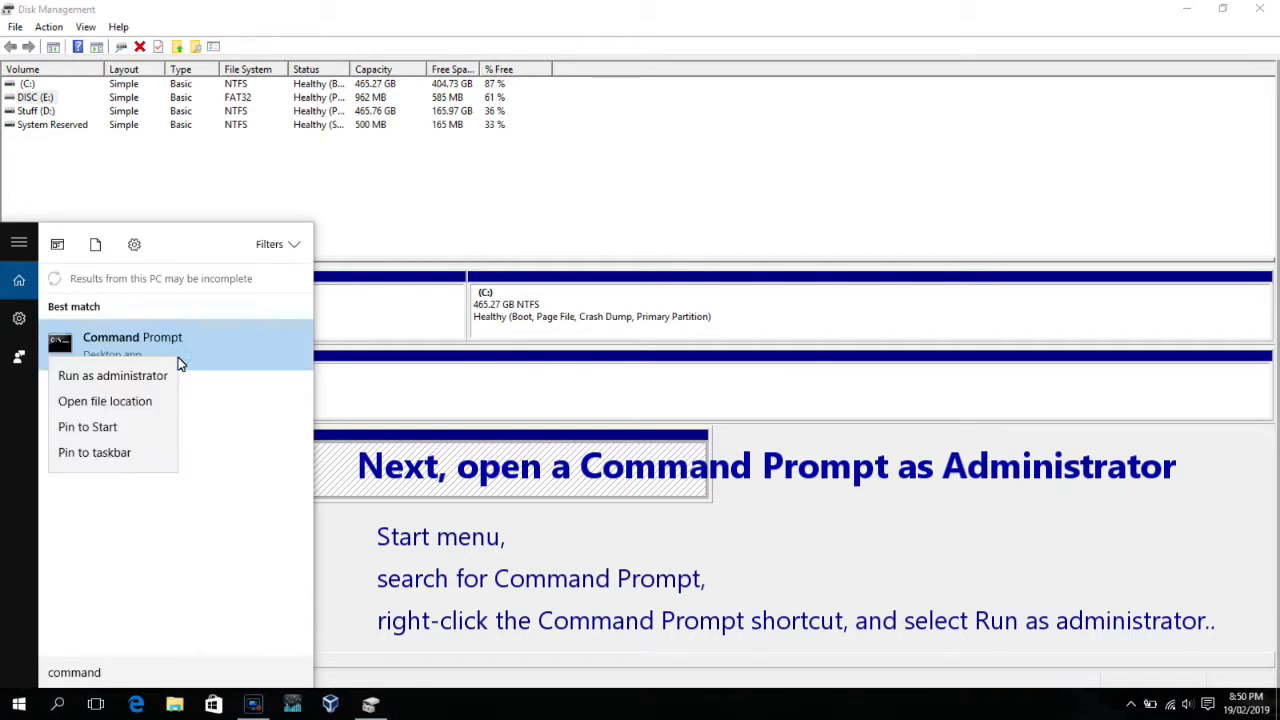
click(126, 378)
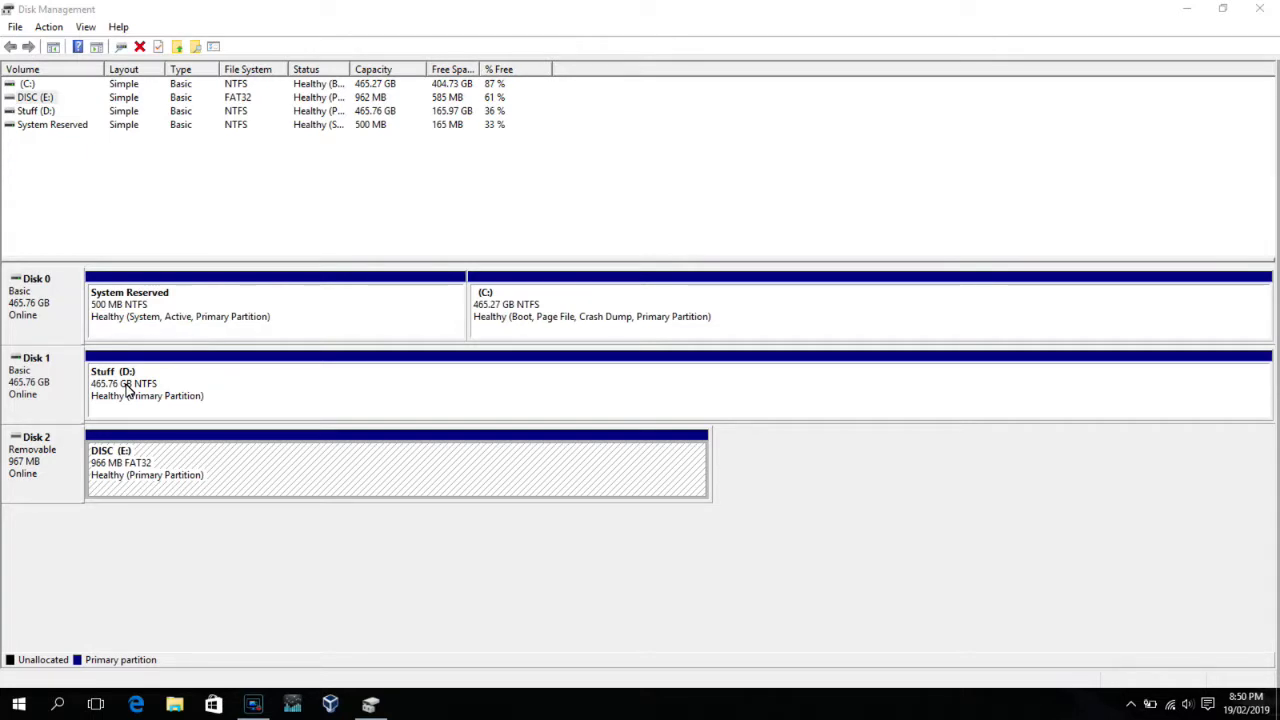
key(super+x)
key(a)
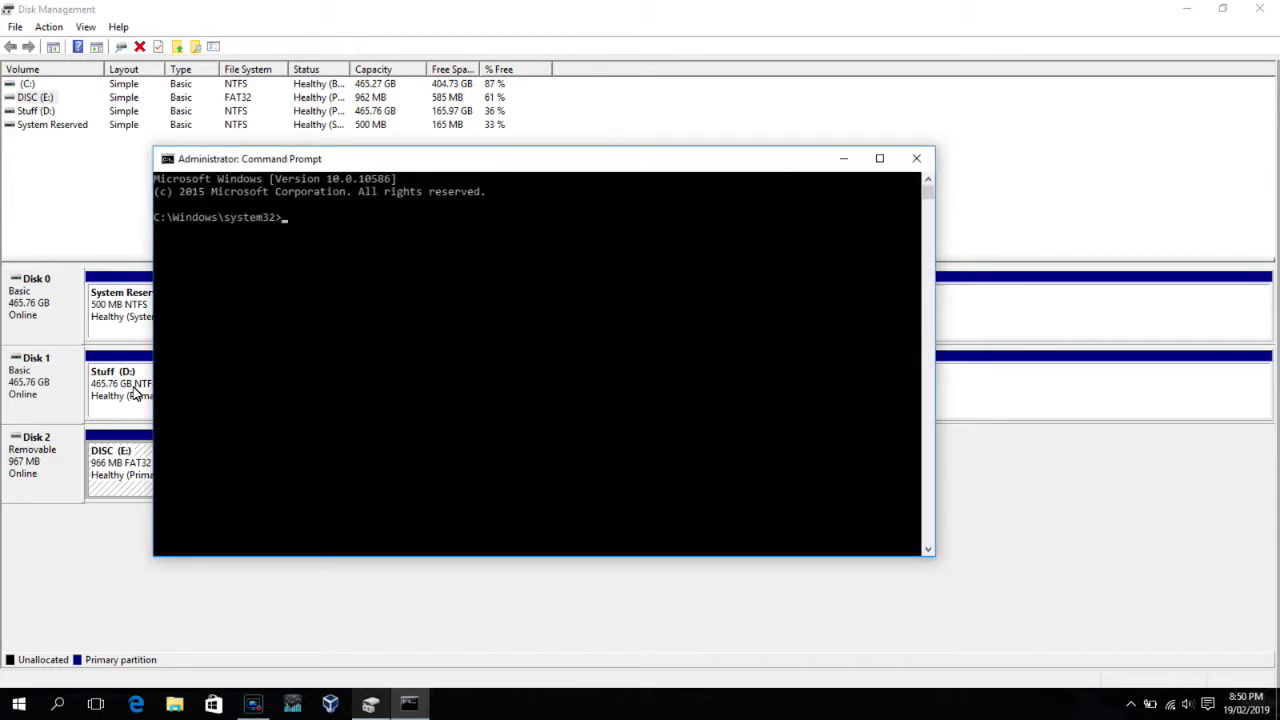
- In the administrator Command Prompt, change the directory to C:\Program Files\Oracle\VirtualBox
click(405, 705)
click(409, 708)
click(393, 306)
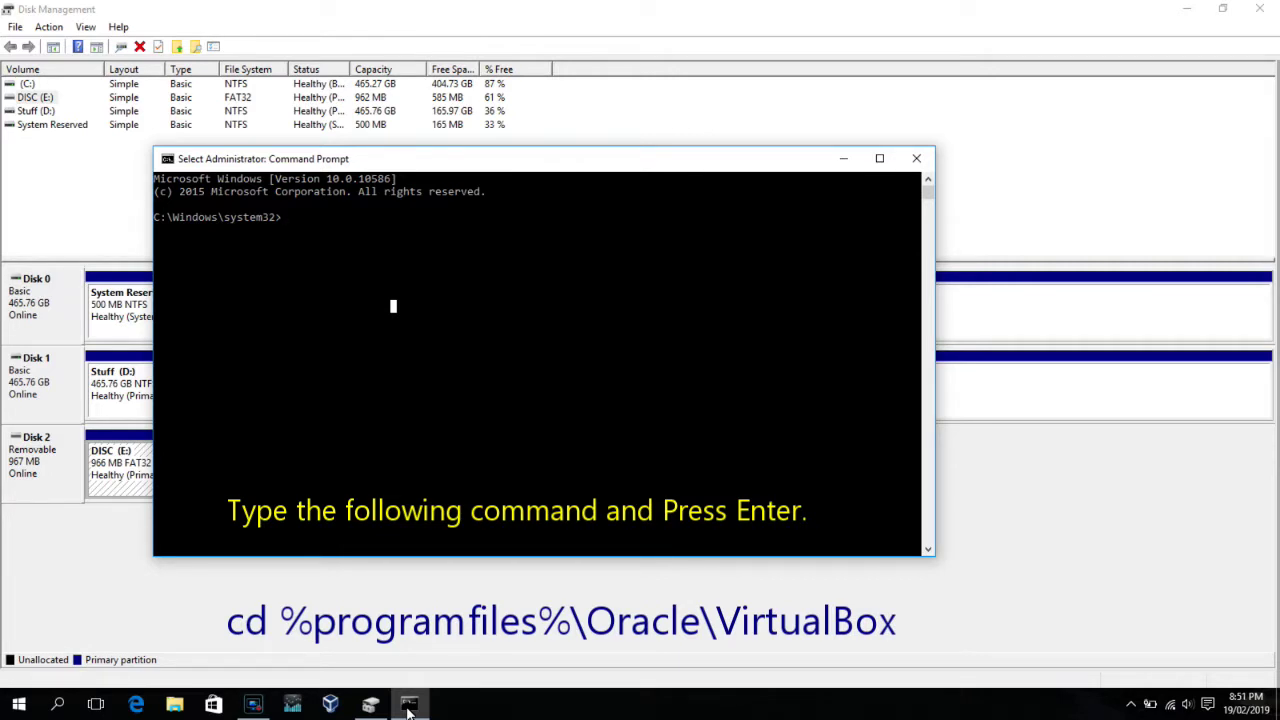
text(cd virtualbox)
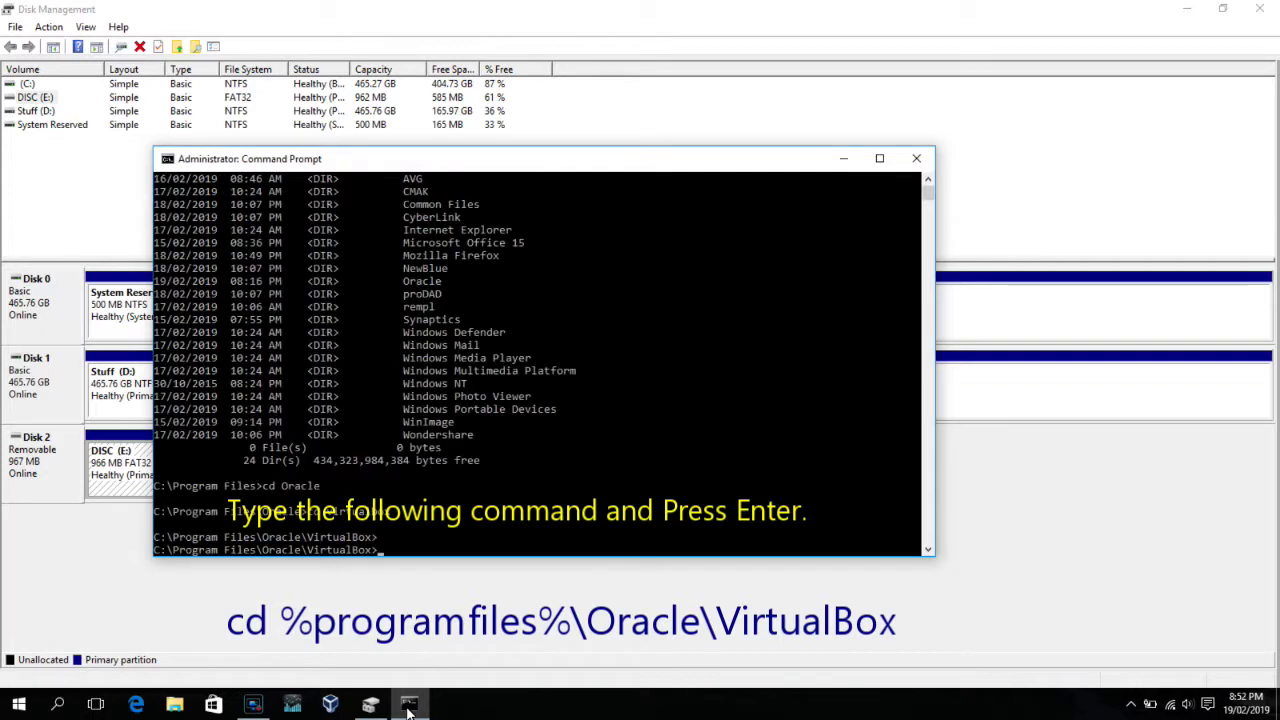
drag(655, 160, 668, 78)
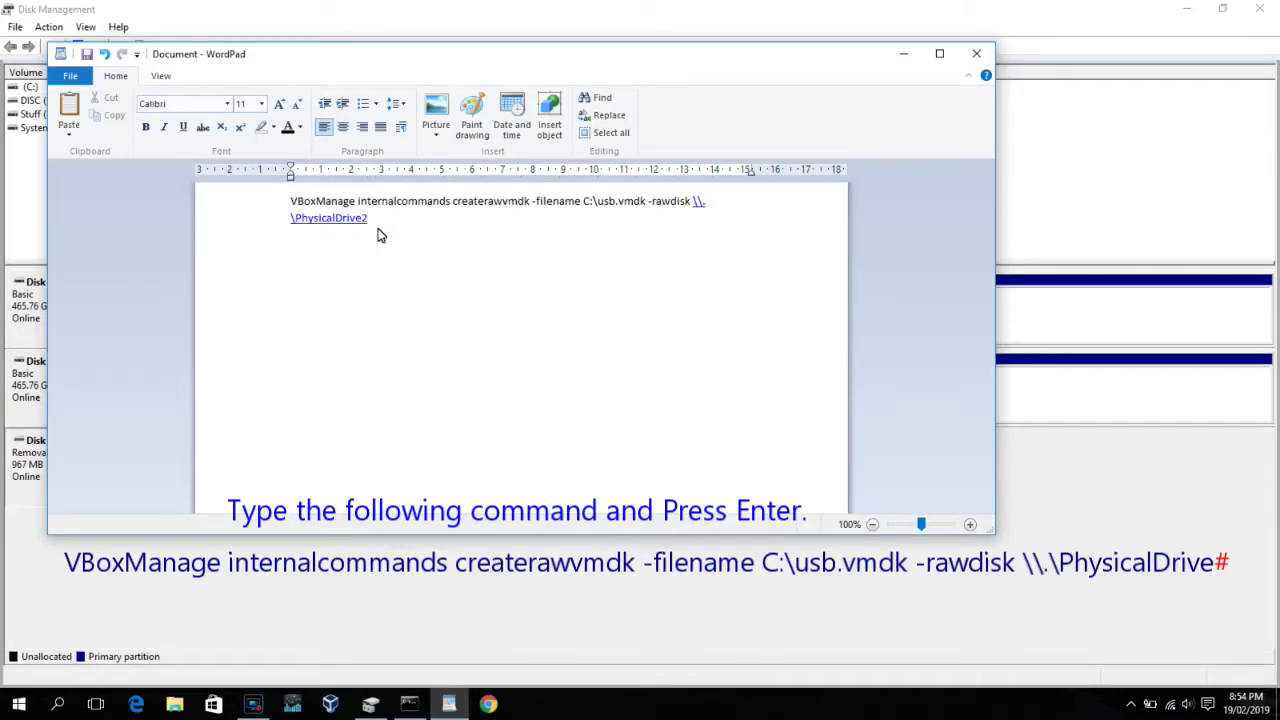
- Copy the WordPad command and run it in Command Prompt: VBoxManage internalcommands createrawvmdk -filename C:\usb.vmdk -rawdisk \\.\PhysicalDrive2
drag(378, 234, 295, 205)
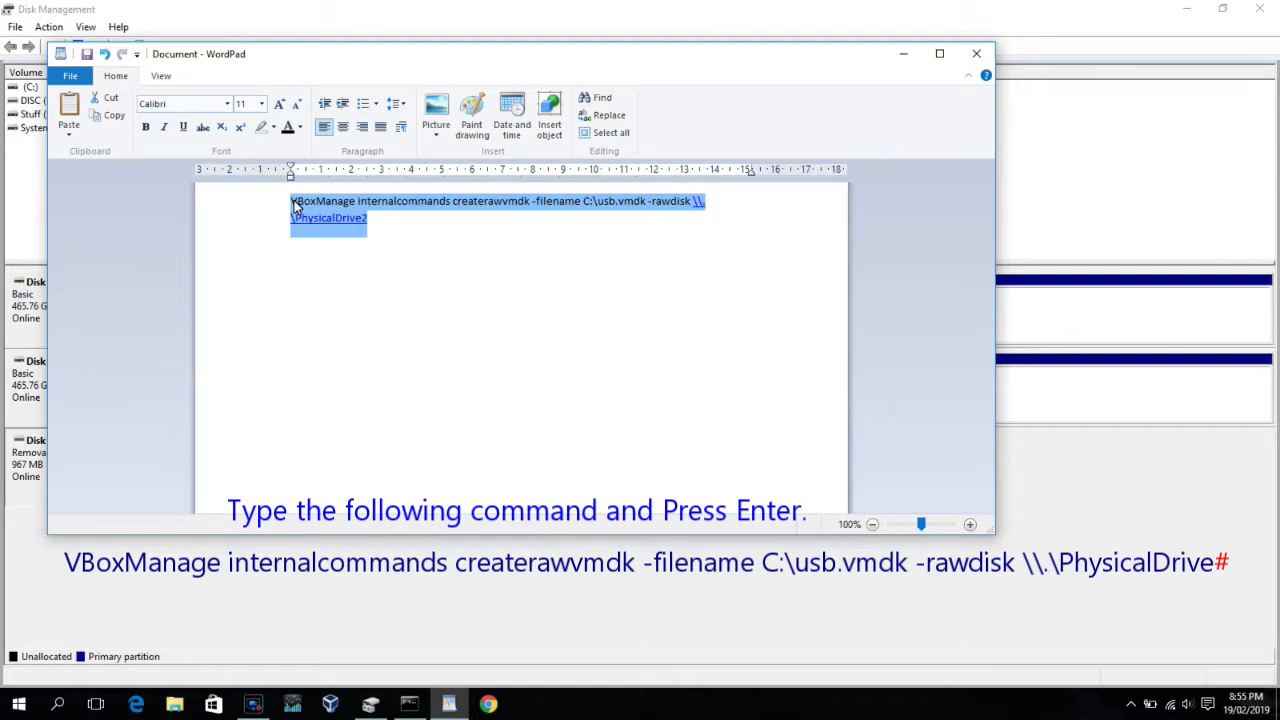
right_click(316, 206)
click(352, 231)
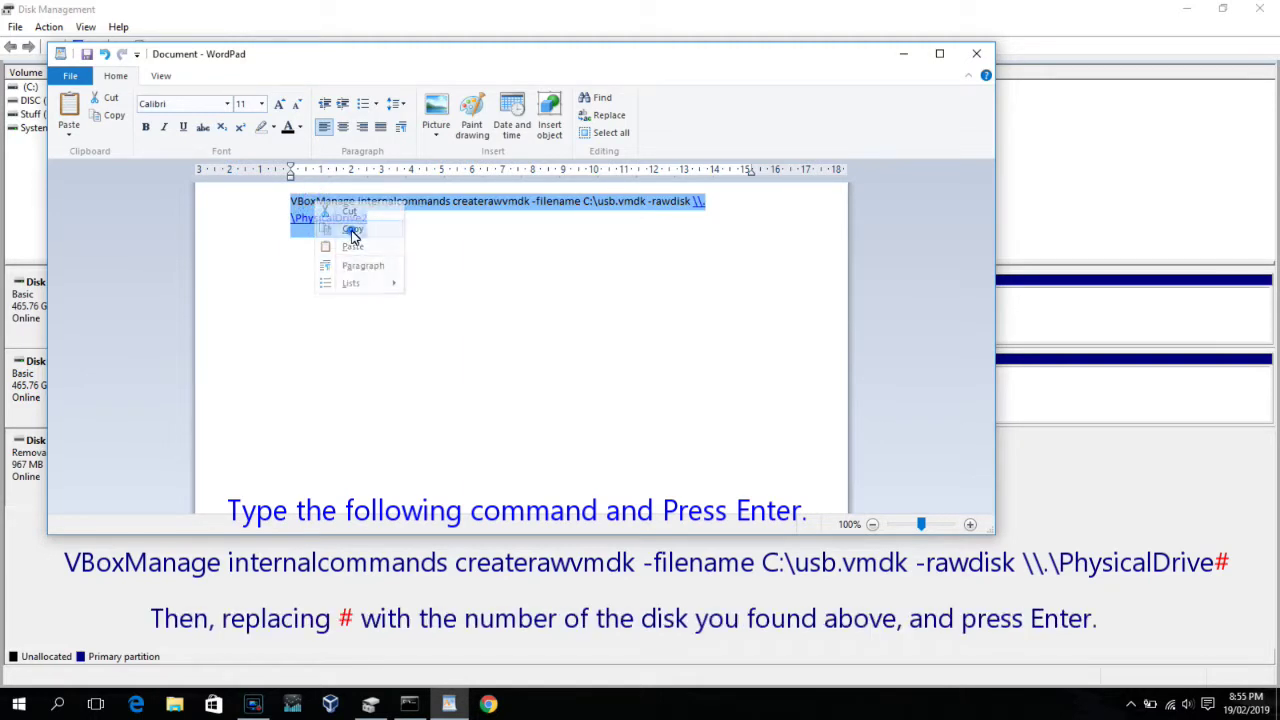
key(super+Down)
click(409, 704)
key(ctrl+v)
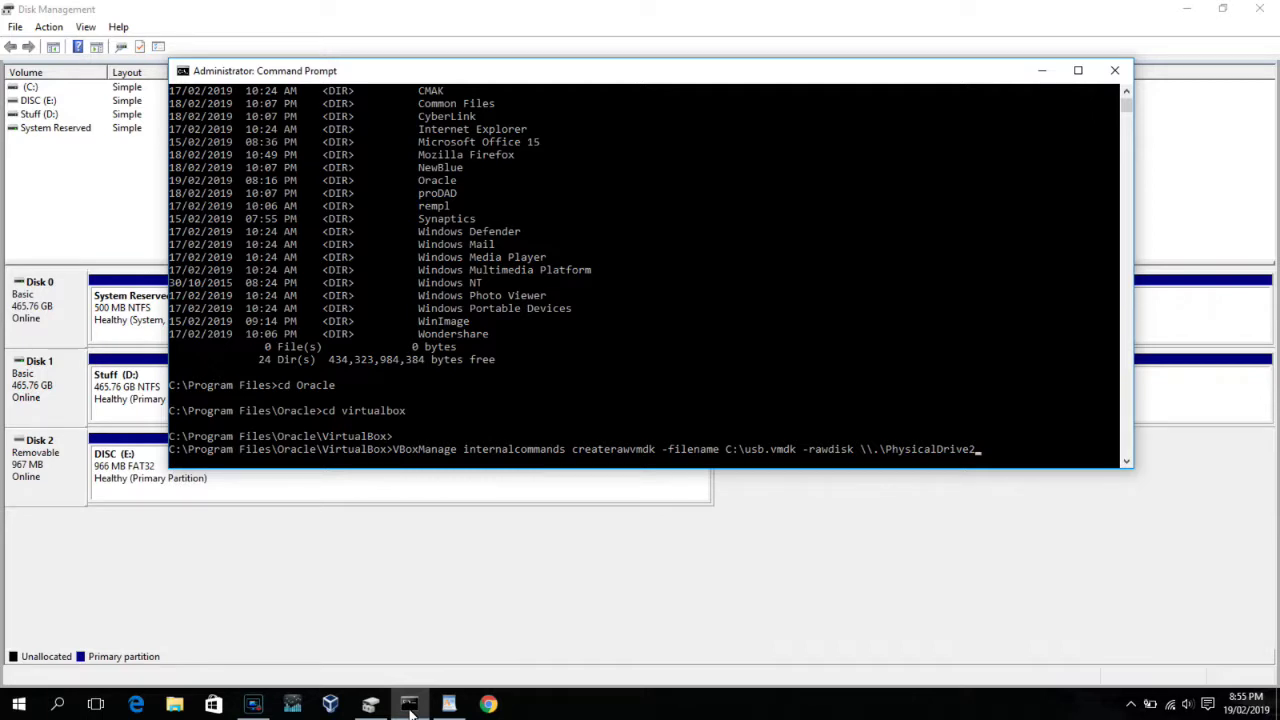
key(Return)
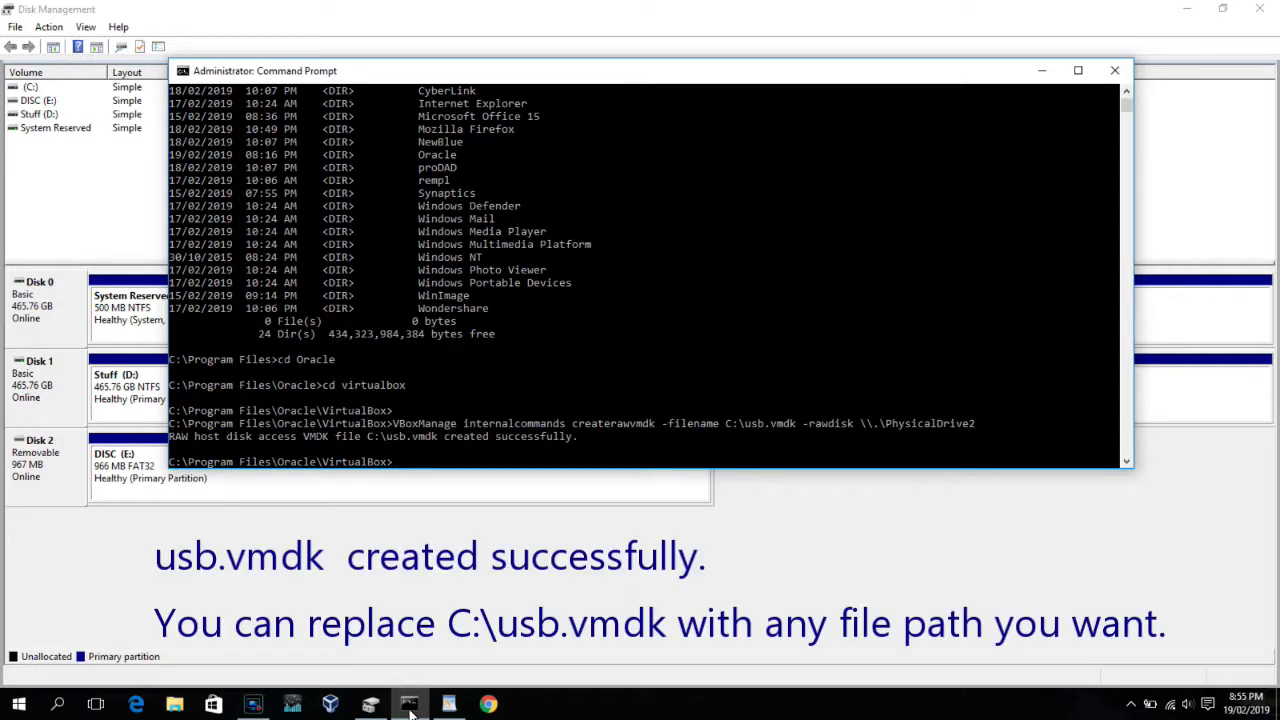
- Highlight the C:\usb.vmdk path in the command, then check for the usb file on Local Disk (C:) in File Explorer
drag(726, 423, 808, 423)
key(shift+Left)
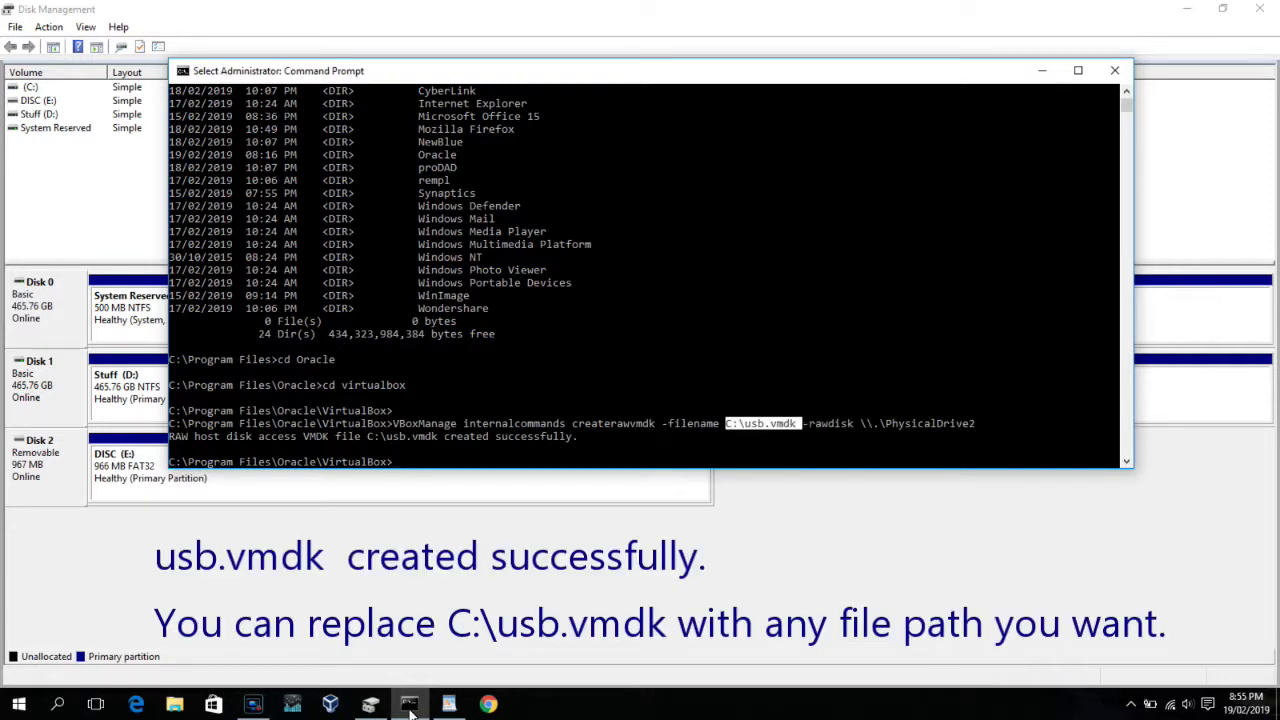
click(174, 704)
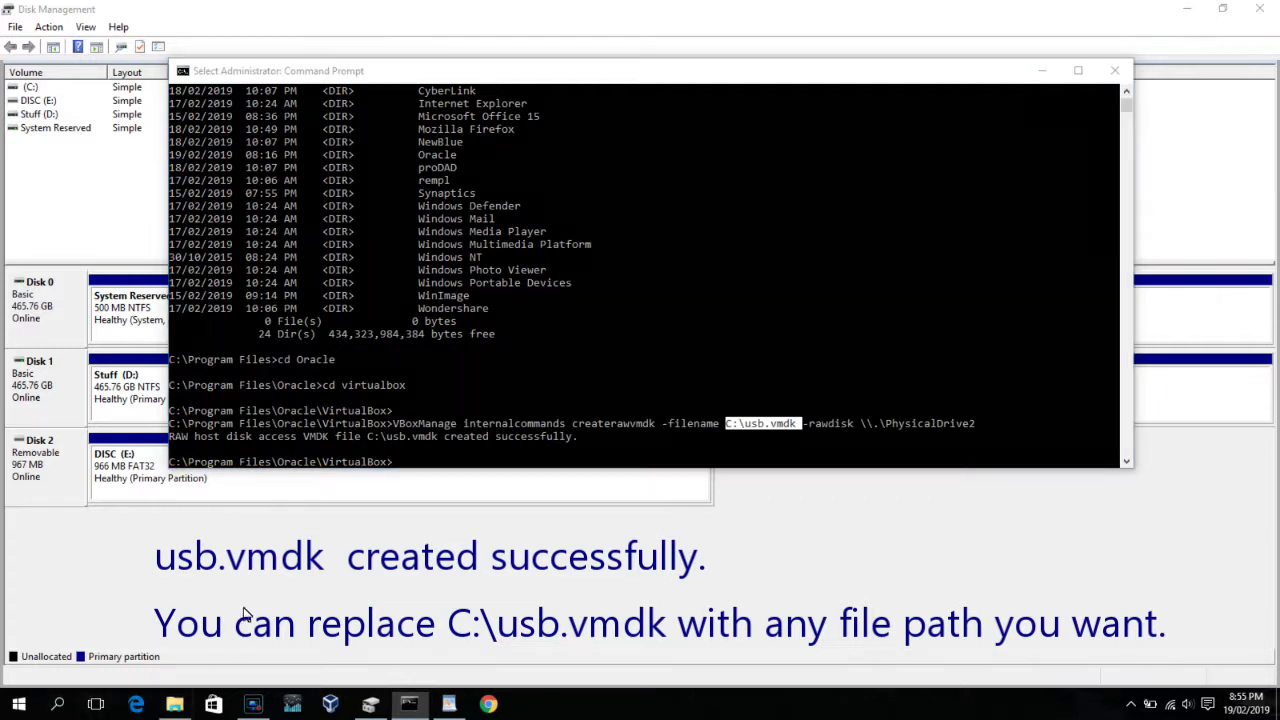
click(52, 247)
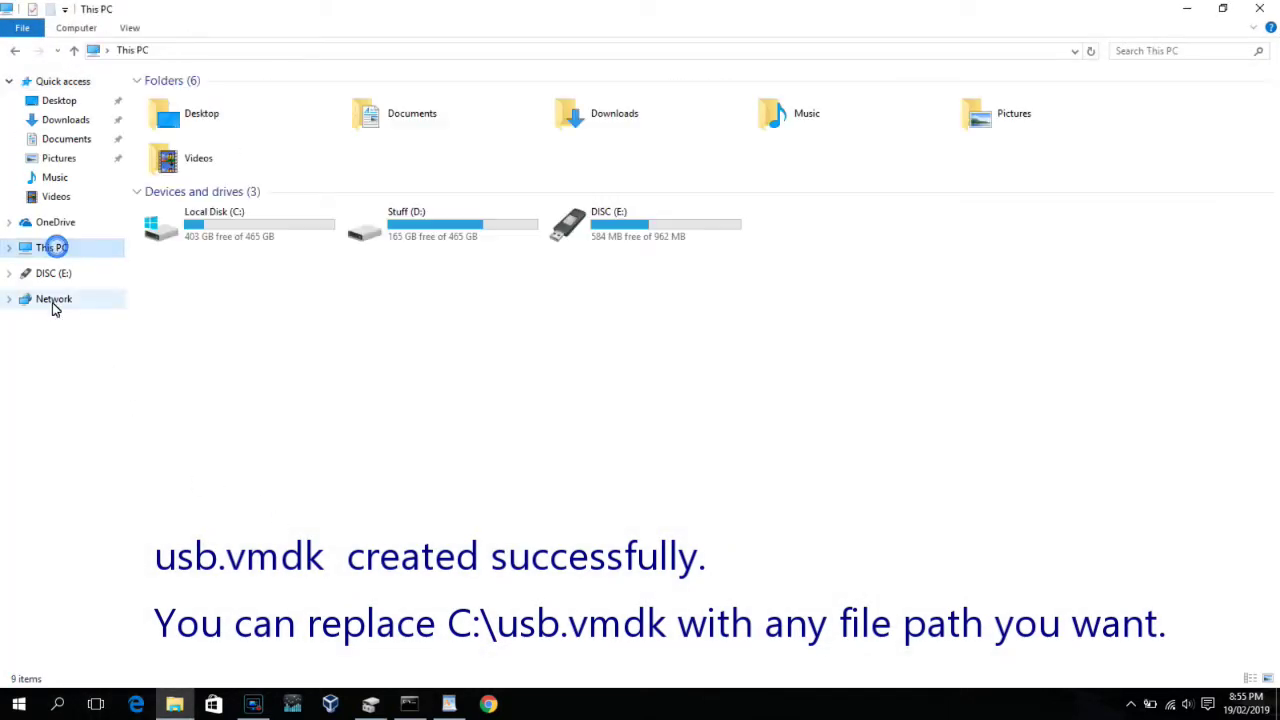
double_click(243, 242)
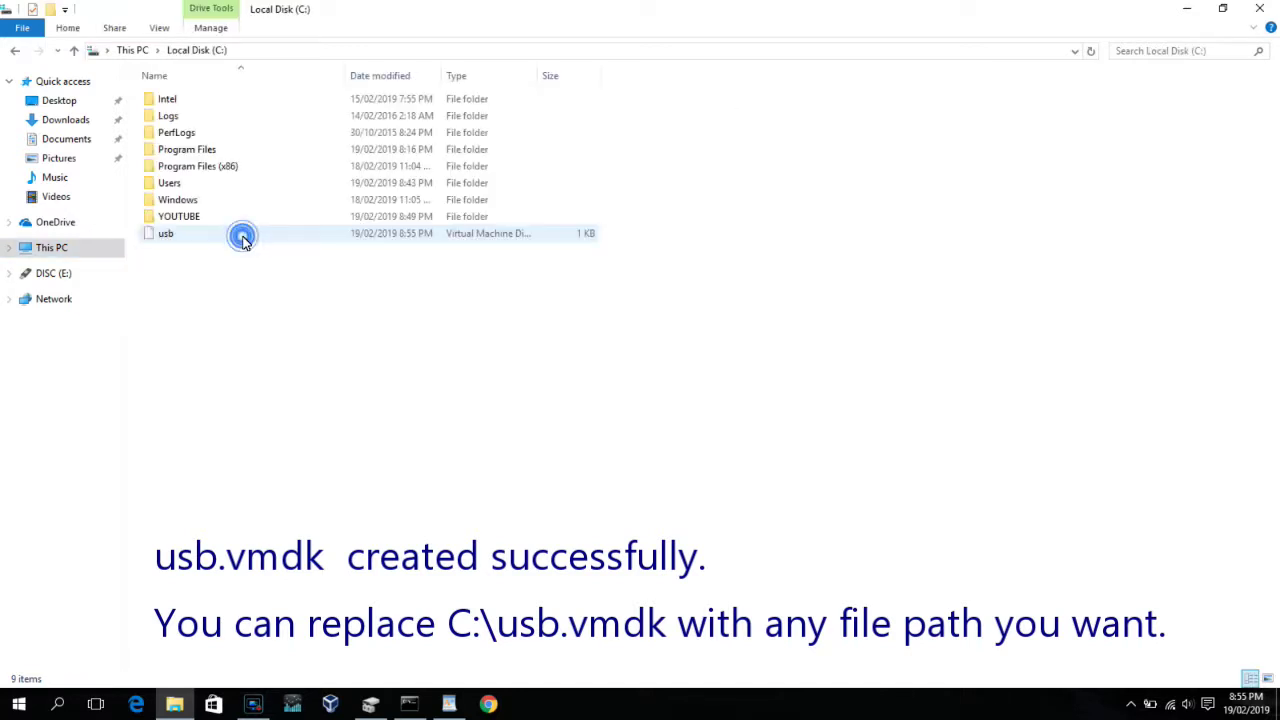
right_click(172, 236)
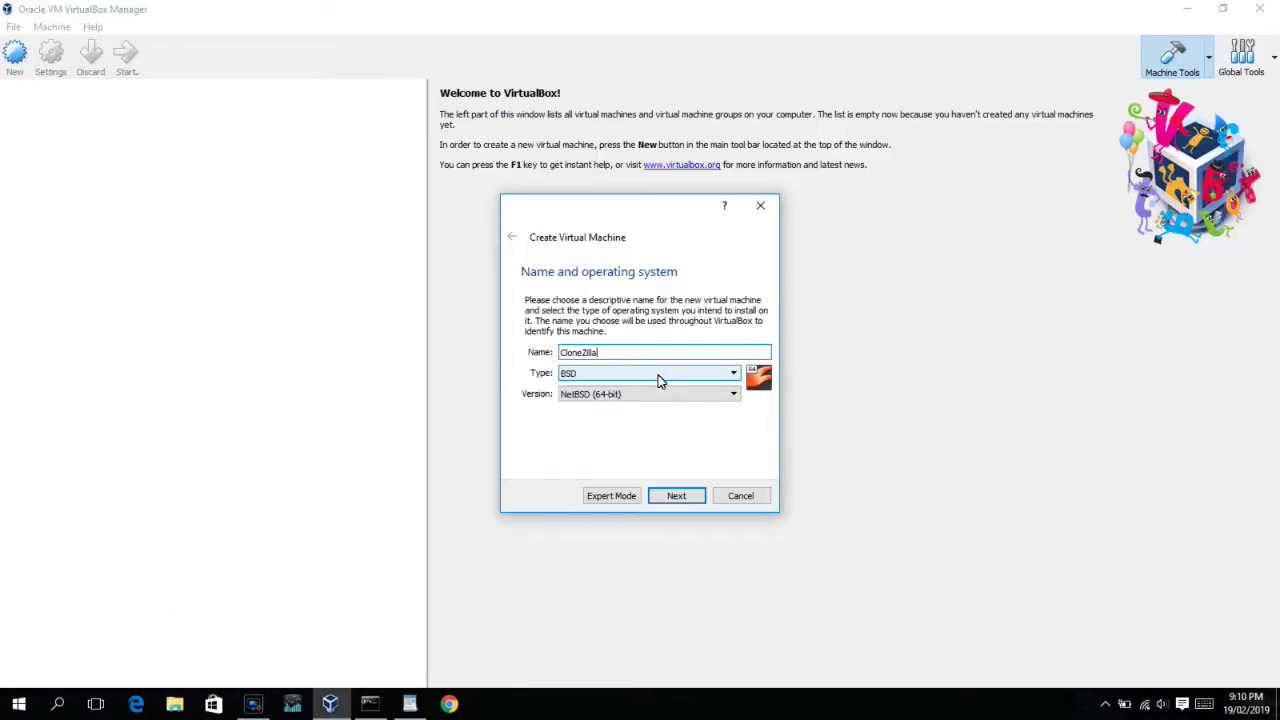
- In VirtualBox, name the new virtual machine CloneZilla with type Linux and version Other Linux (32-bit), and continue to the memory size
key(BackSpace)
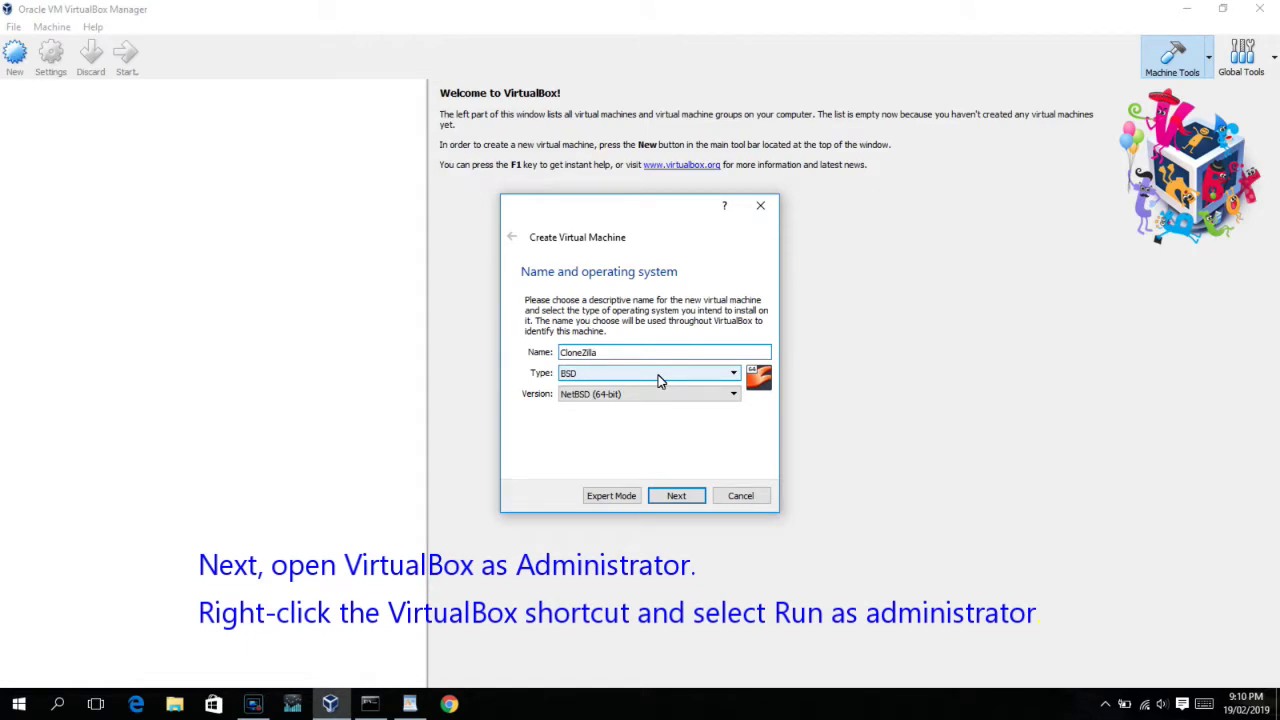
click(658, 375)
click(591, 408)
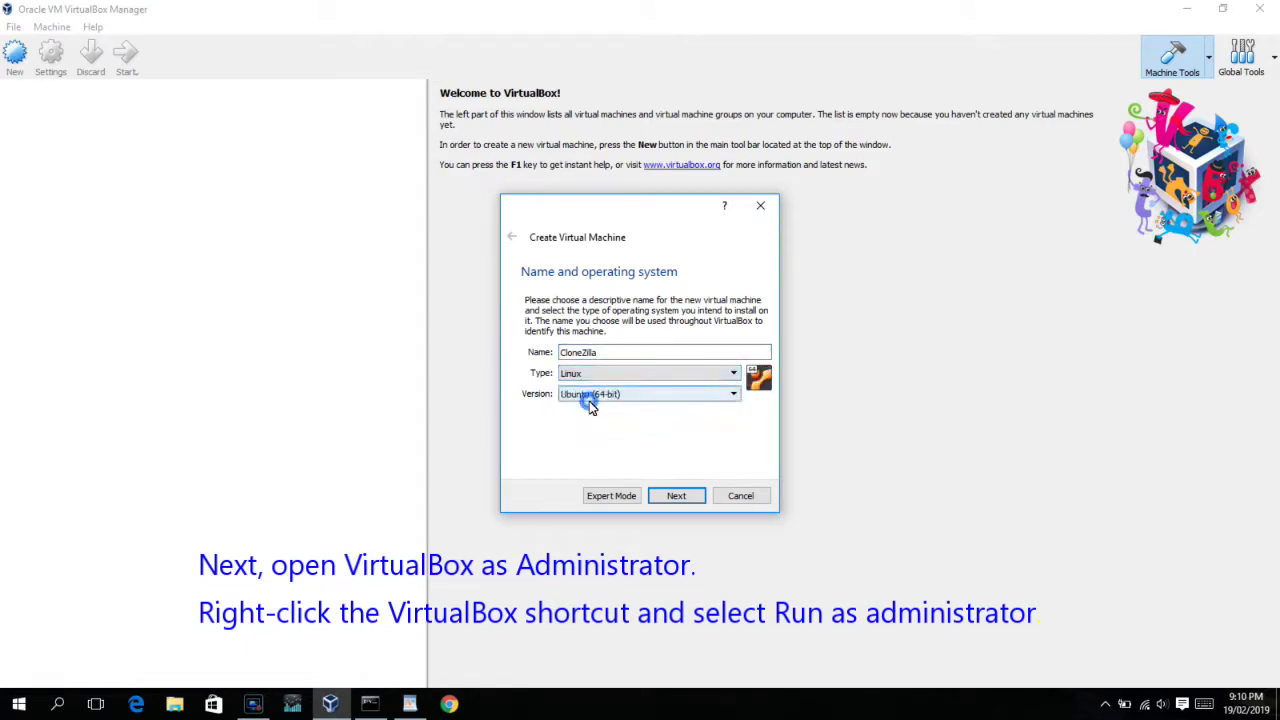
click(622, 395)
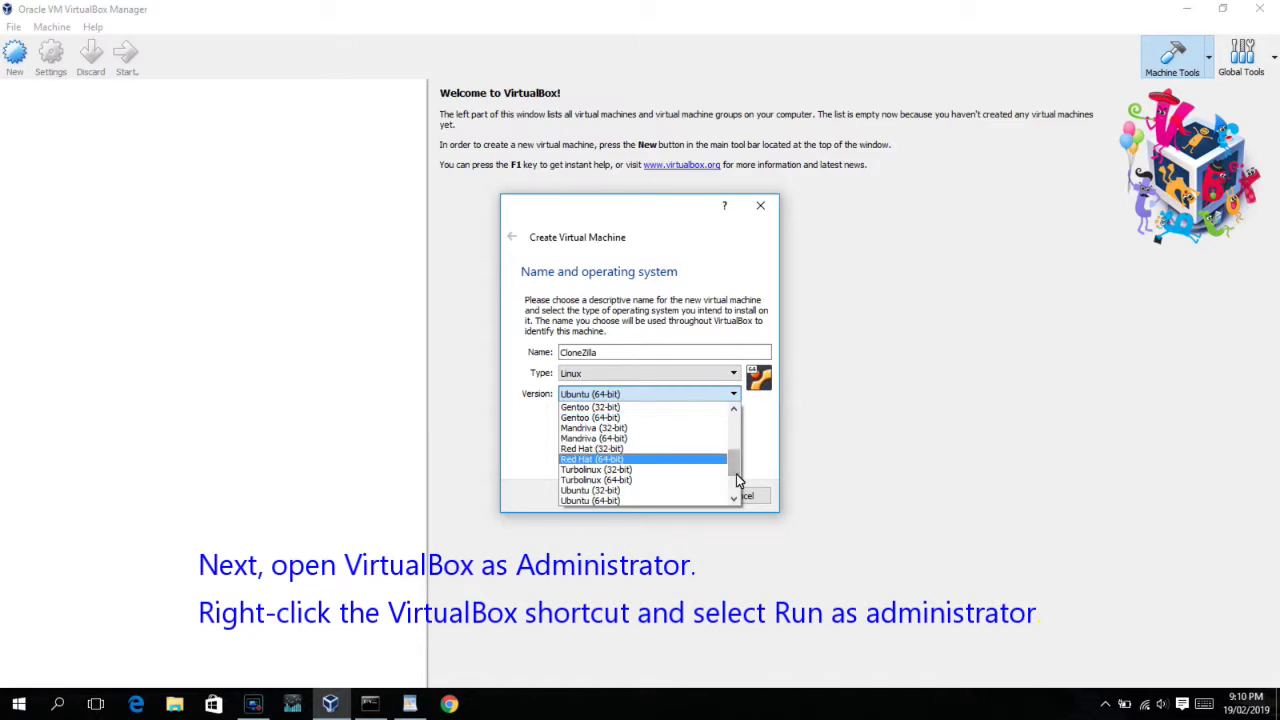
mouse_move(737, 478)
mouse_down()
mouse_move(740, 427)
mouse_move(738, 498)
mouse_up()
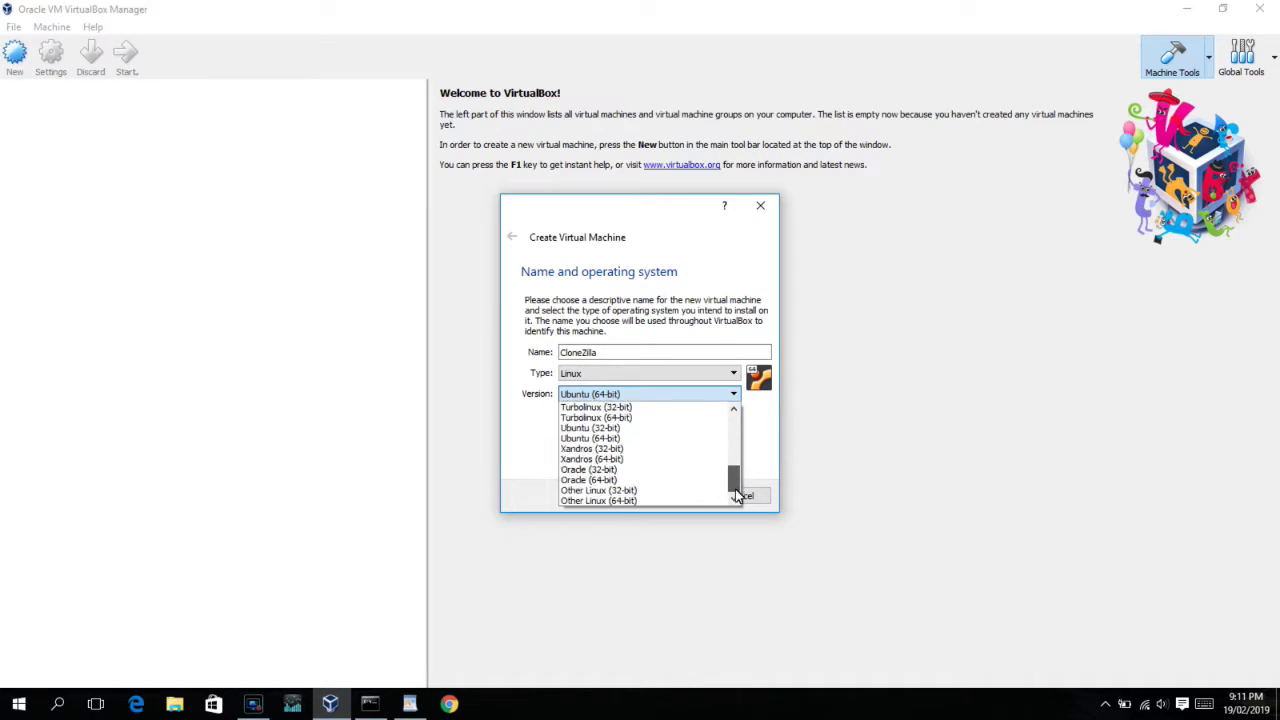
click(638, 492)
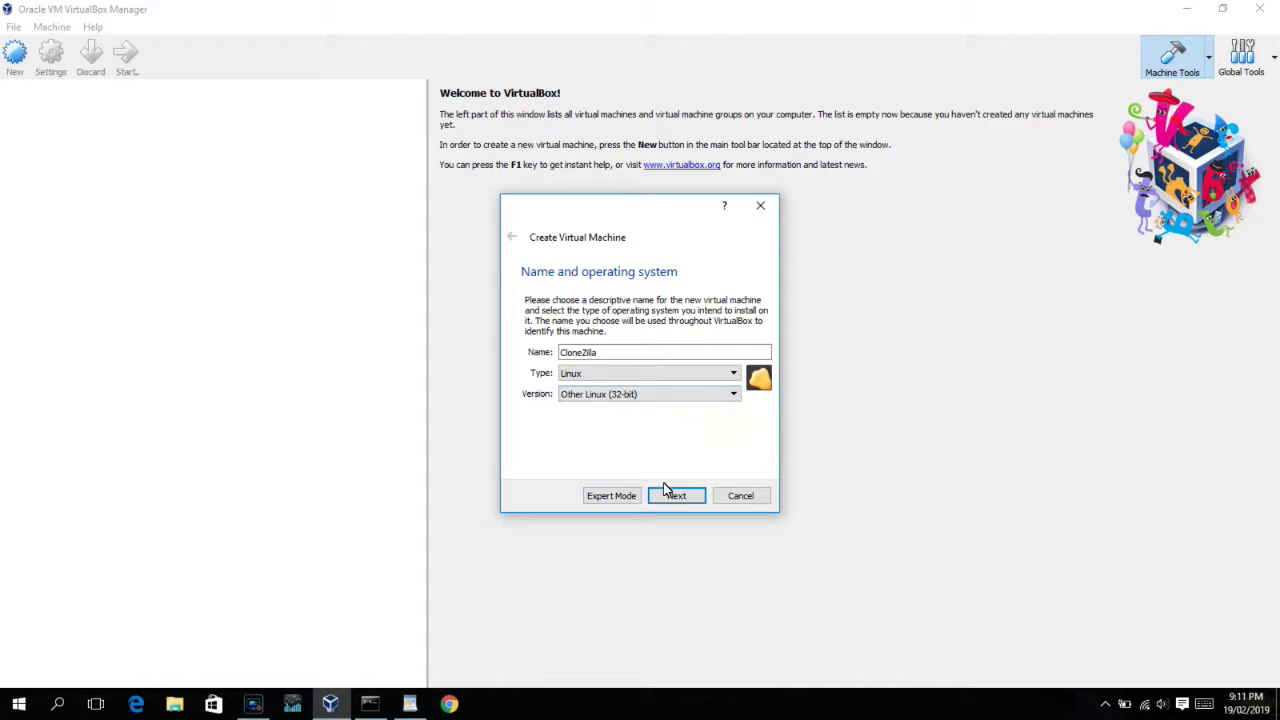
click(674, 497)
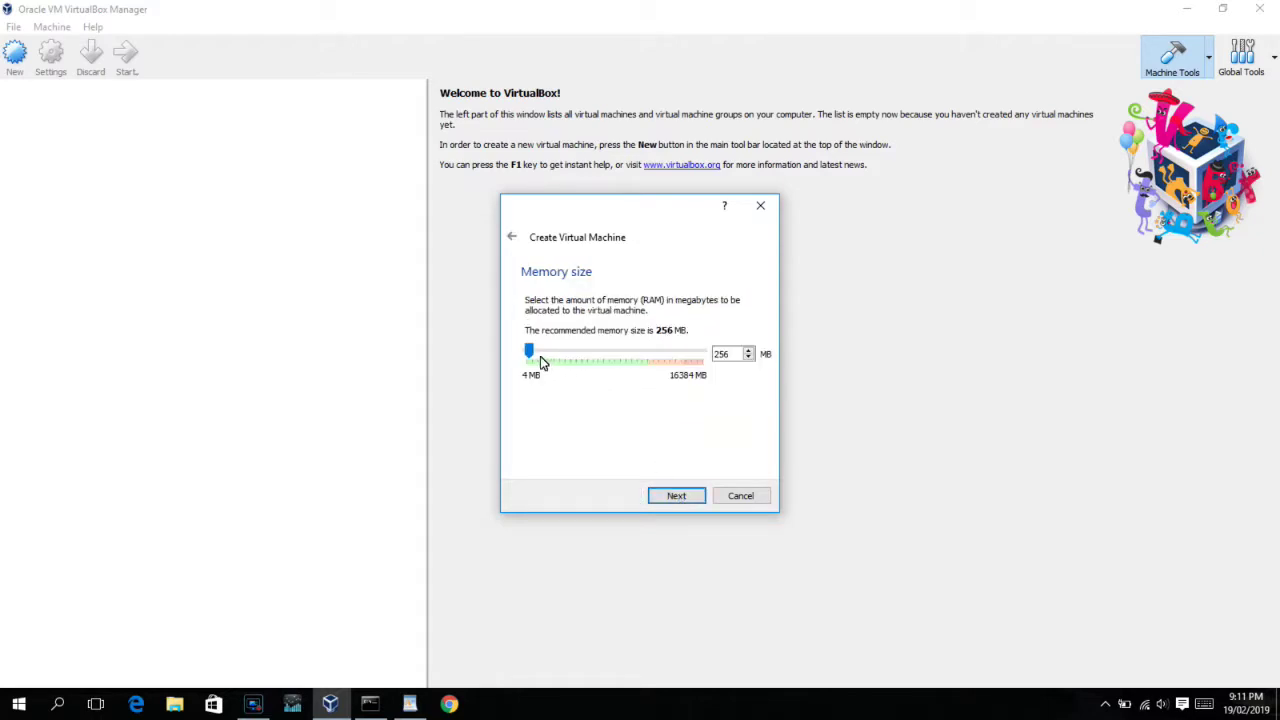
- Increase the virtual machine's memory size slightly and choose to use an existing virtual hard disk file
drag(530, 356, 540, 360)
click(664, 495)
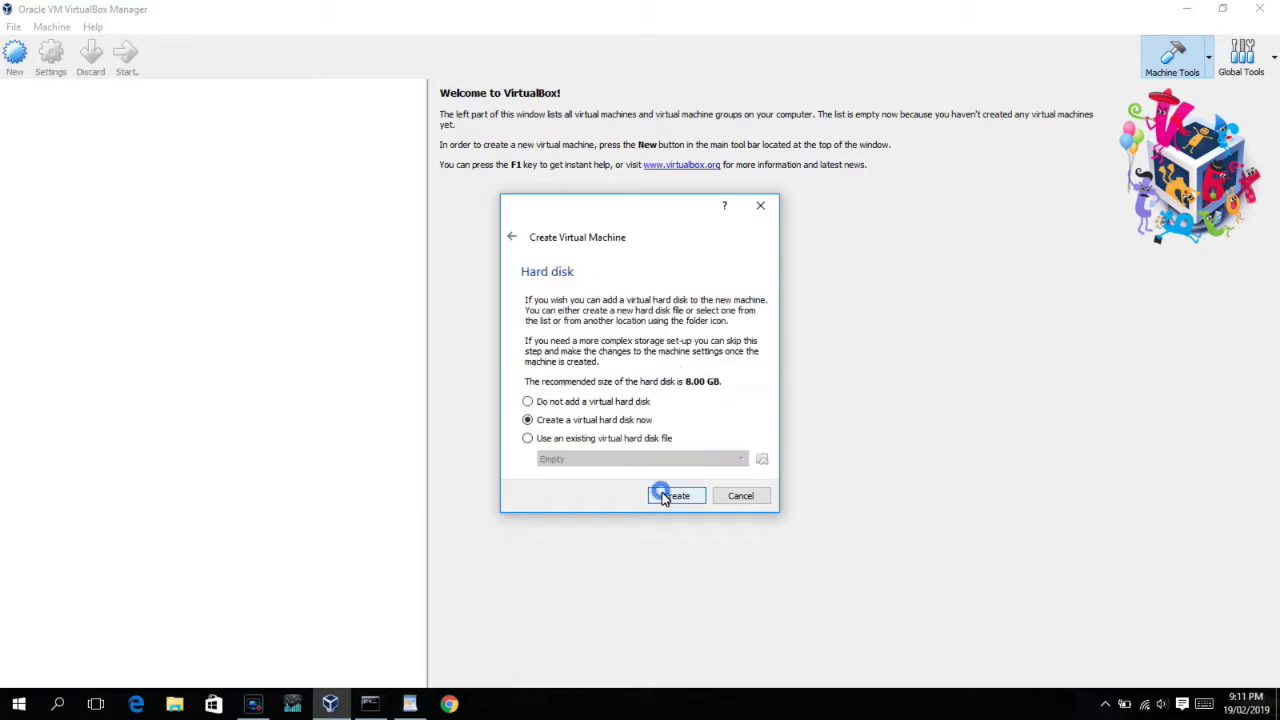
click(549, 441)
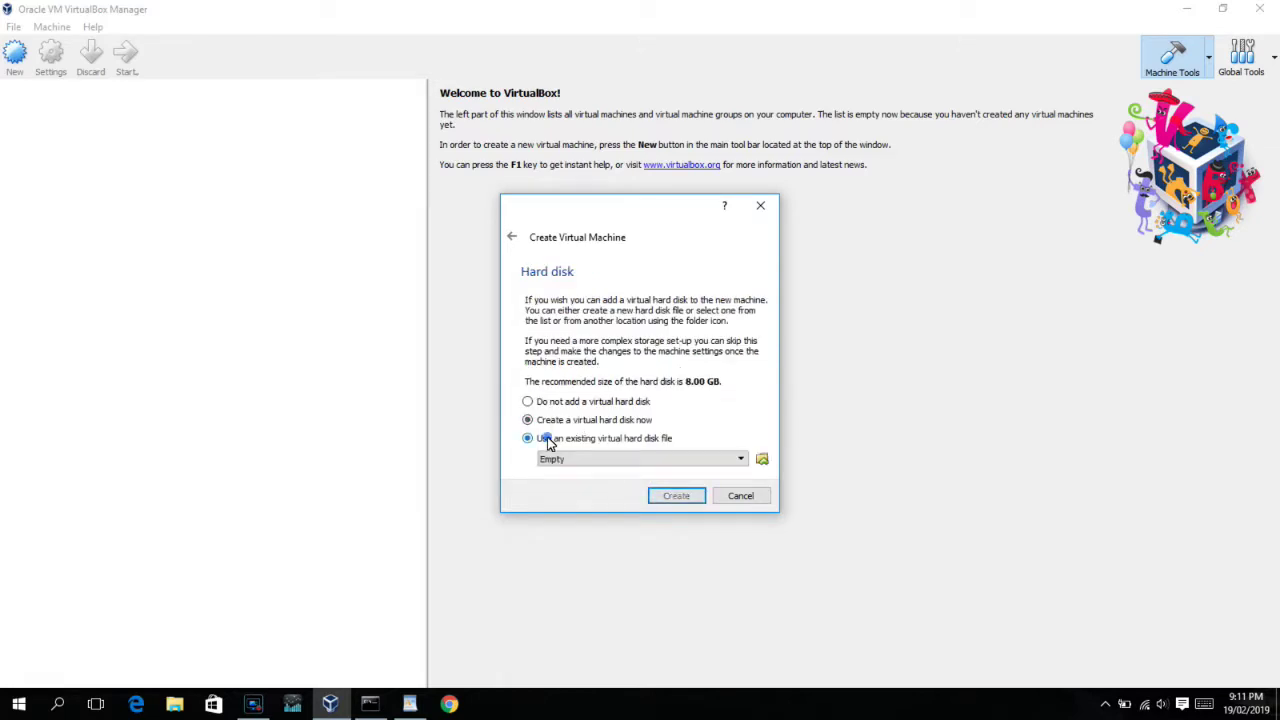
- Try to use the usb file on Local Disk (C:) as the existing virtual hard disk, filtering the file list to VMDK
click(762, 460)
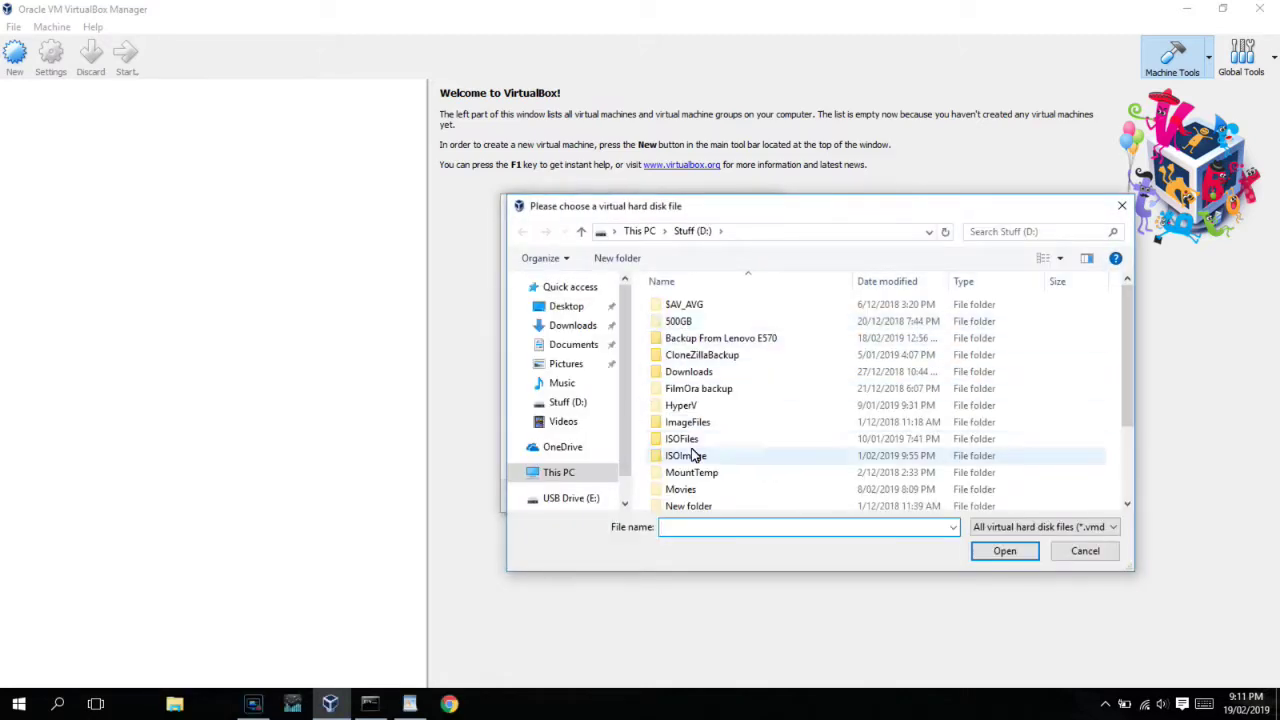
scroll(695, 457, down, 2)
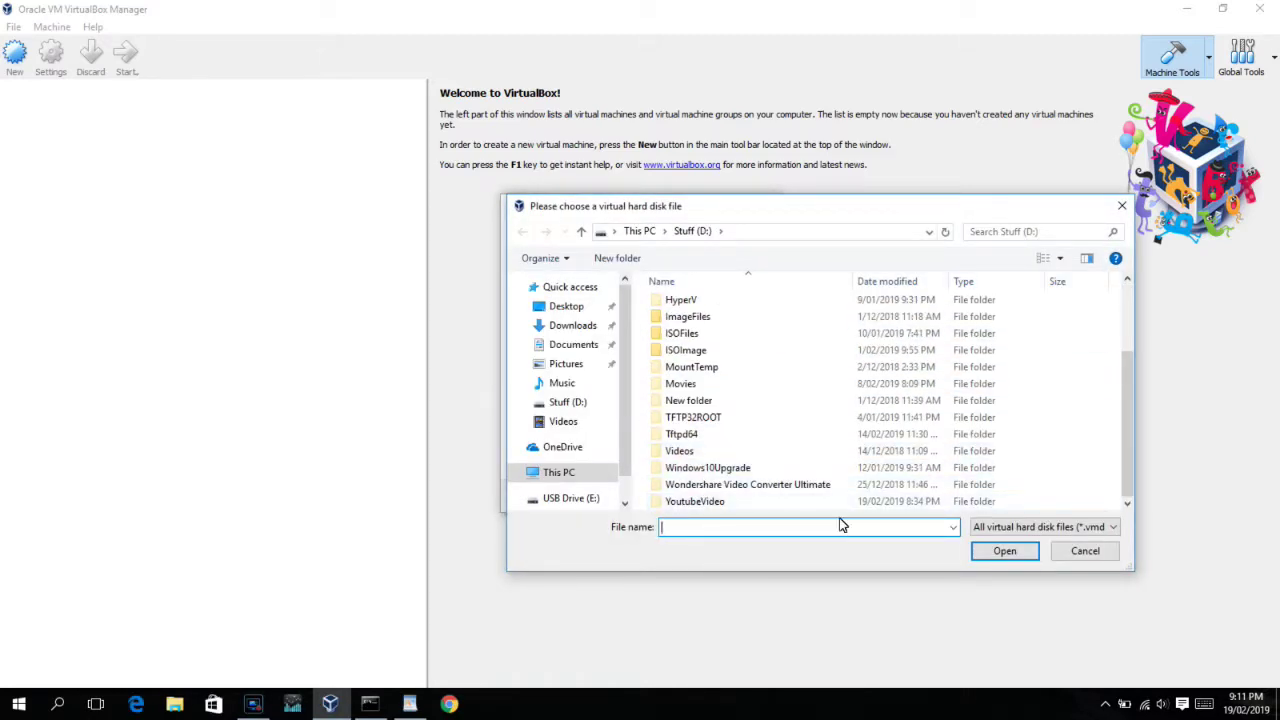
scroll(712, 485, up, 2)
scroll(712, 485, down, 2)
click(1035, 530)
click(1033, 552)
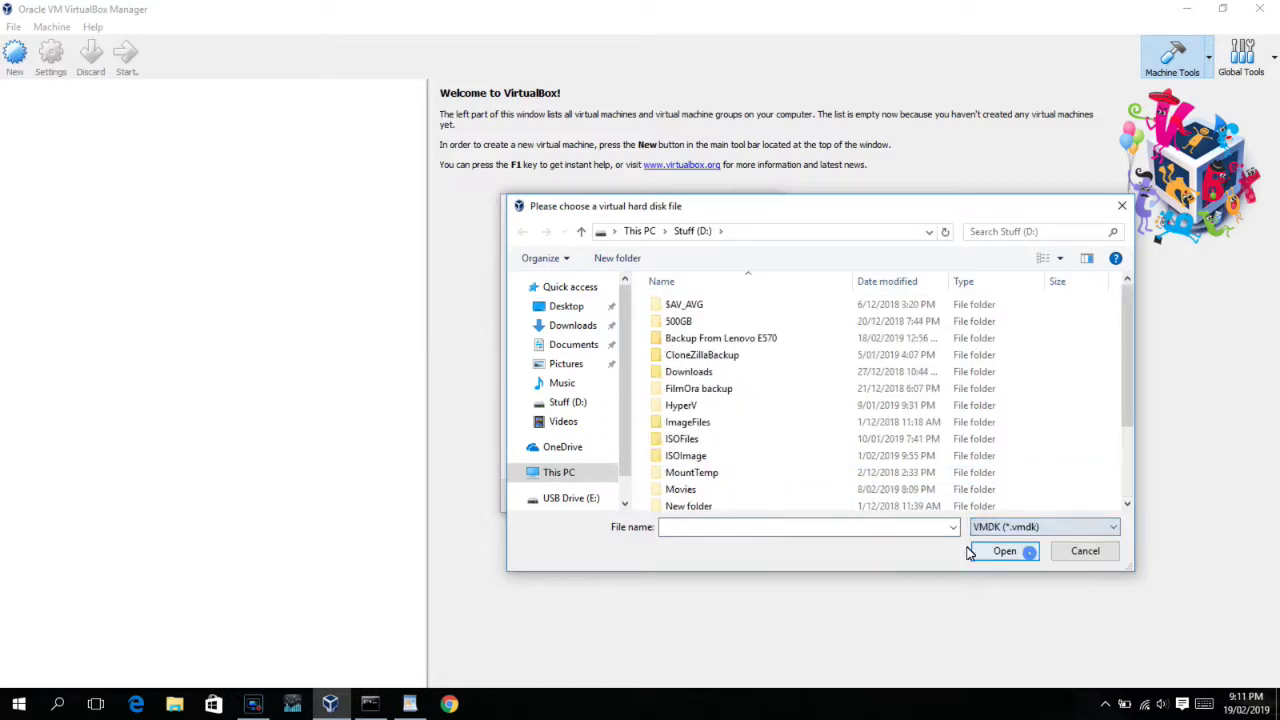
scroll(795, 487, up, 2)
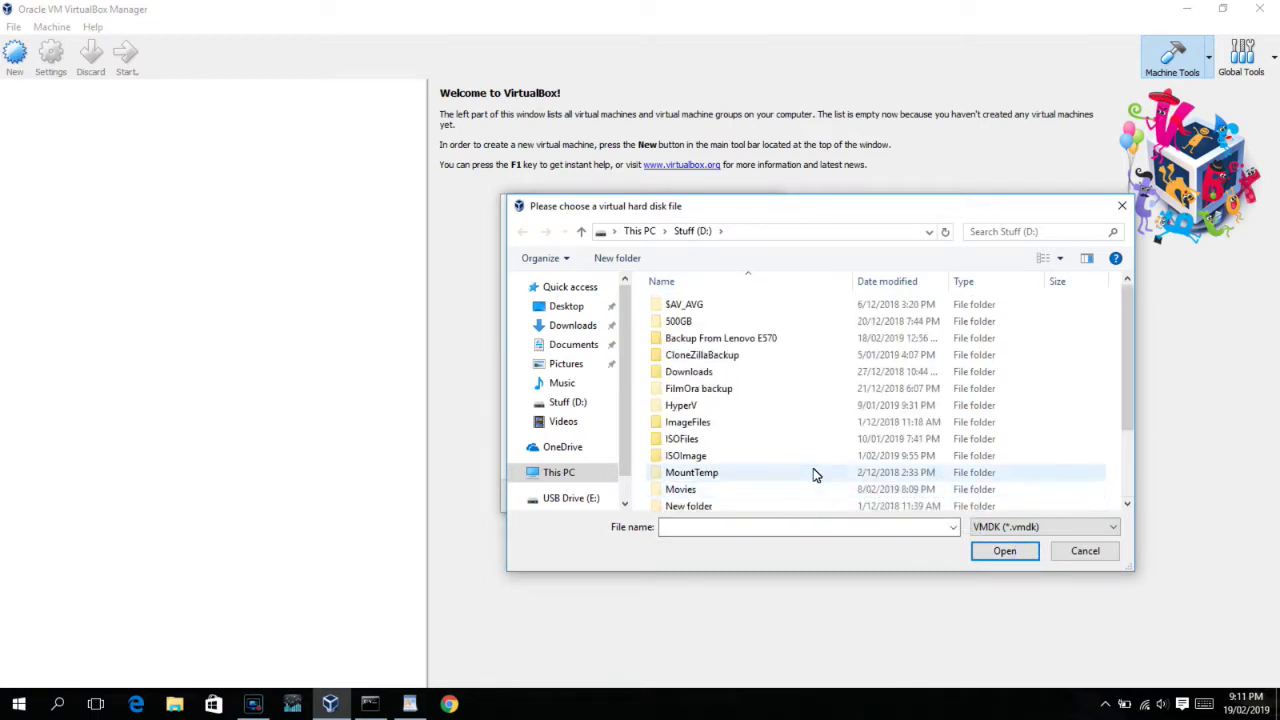
scroll(884, 509, down, 2)
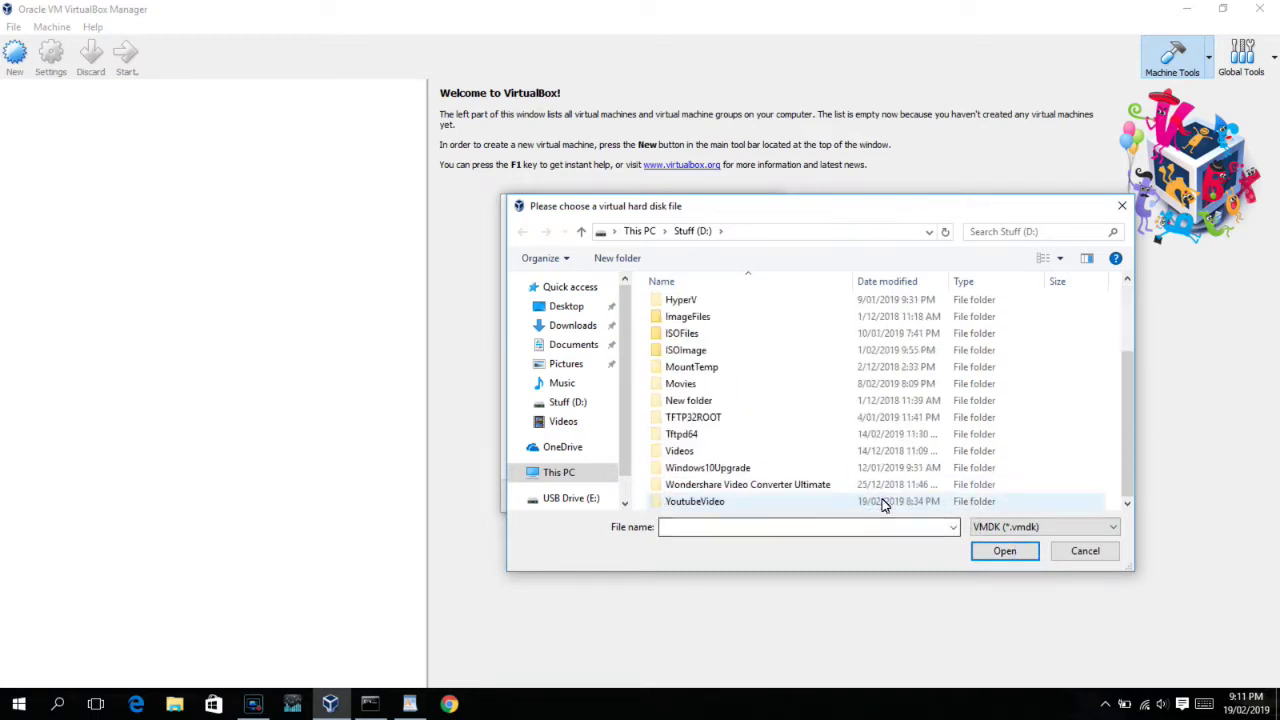
click(575, 485)
double_click(745, 463)
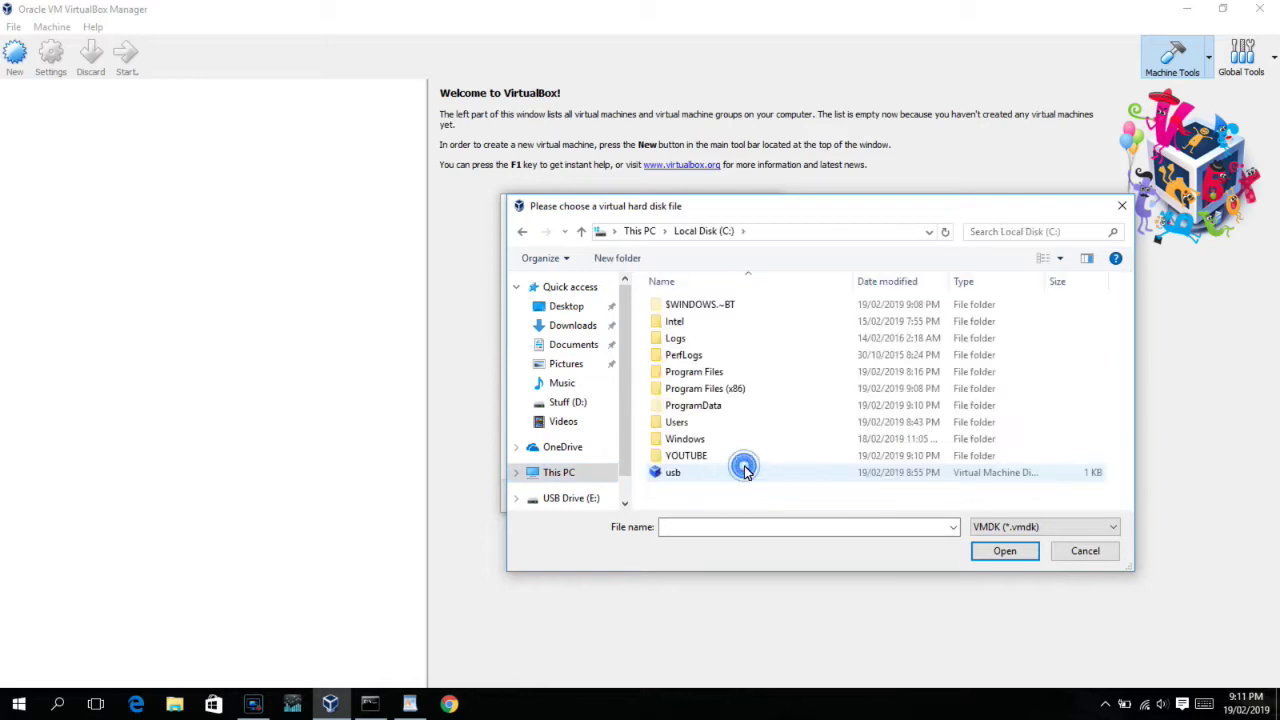
double_click(684, 480)
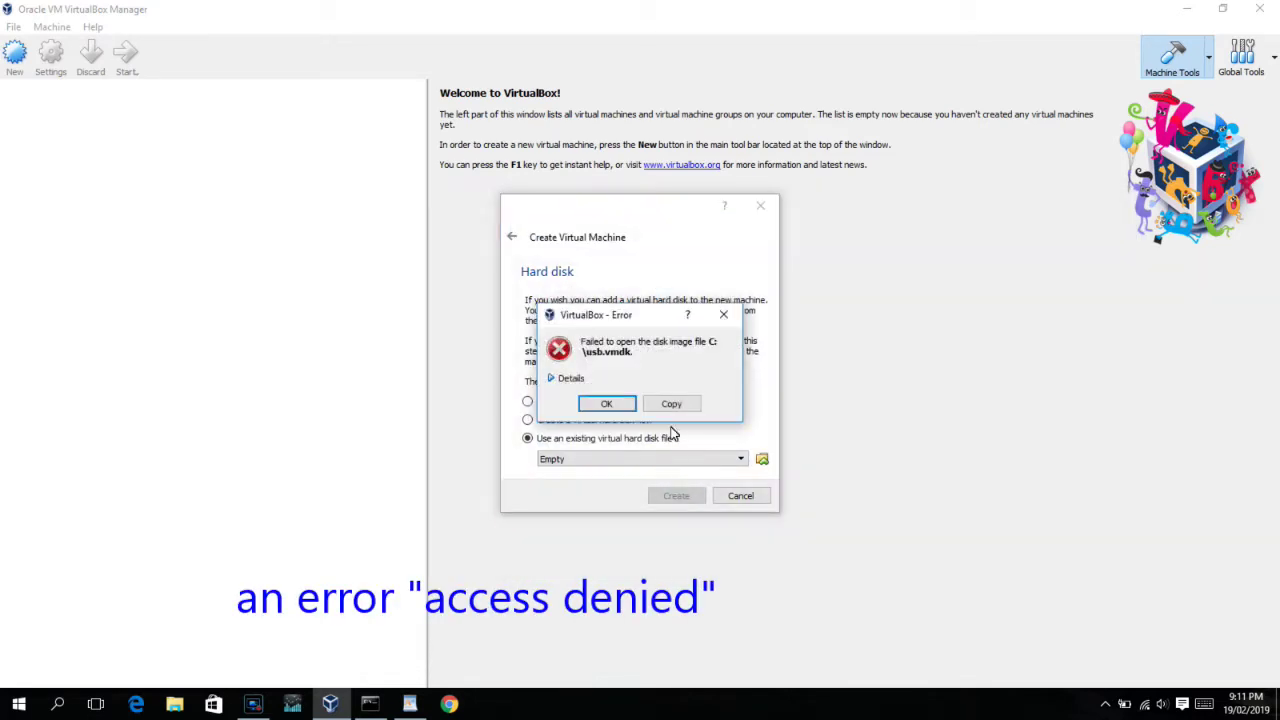
- Examine the details of the disk image error, dismiss it and cancel the virtual machine creation
click(551, 378)
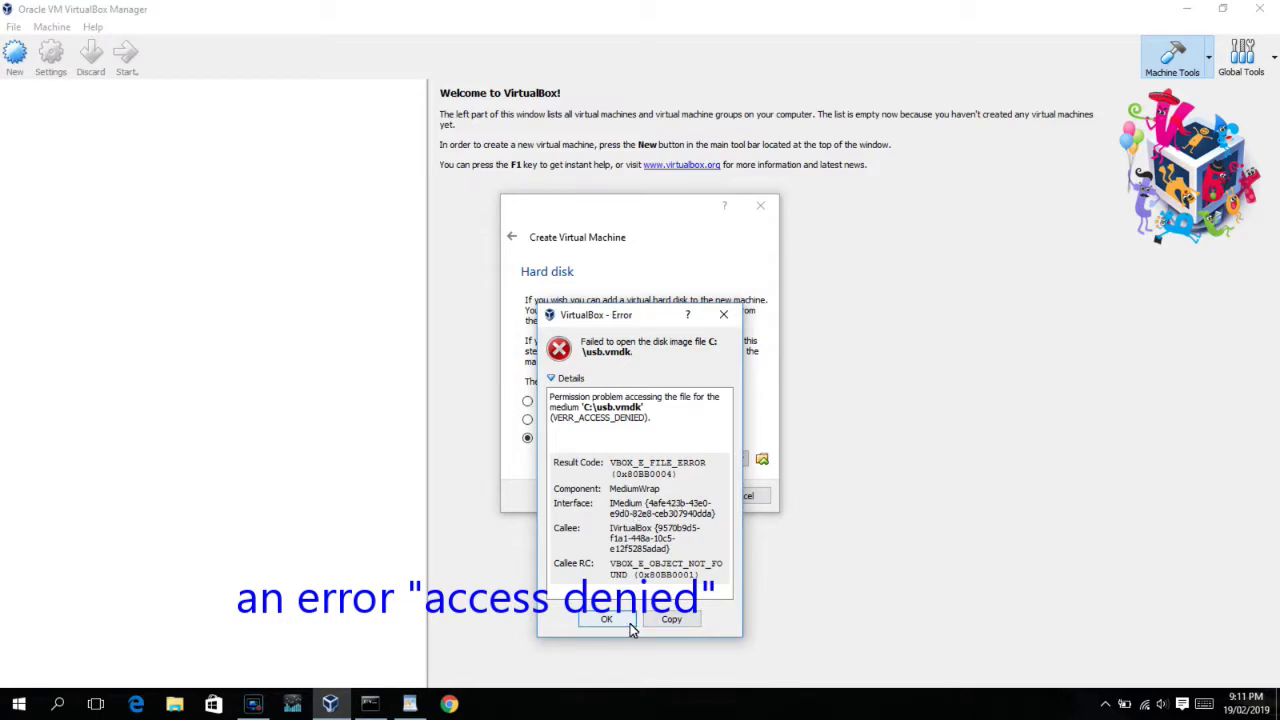
drag(672, 550, 657, 482)
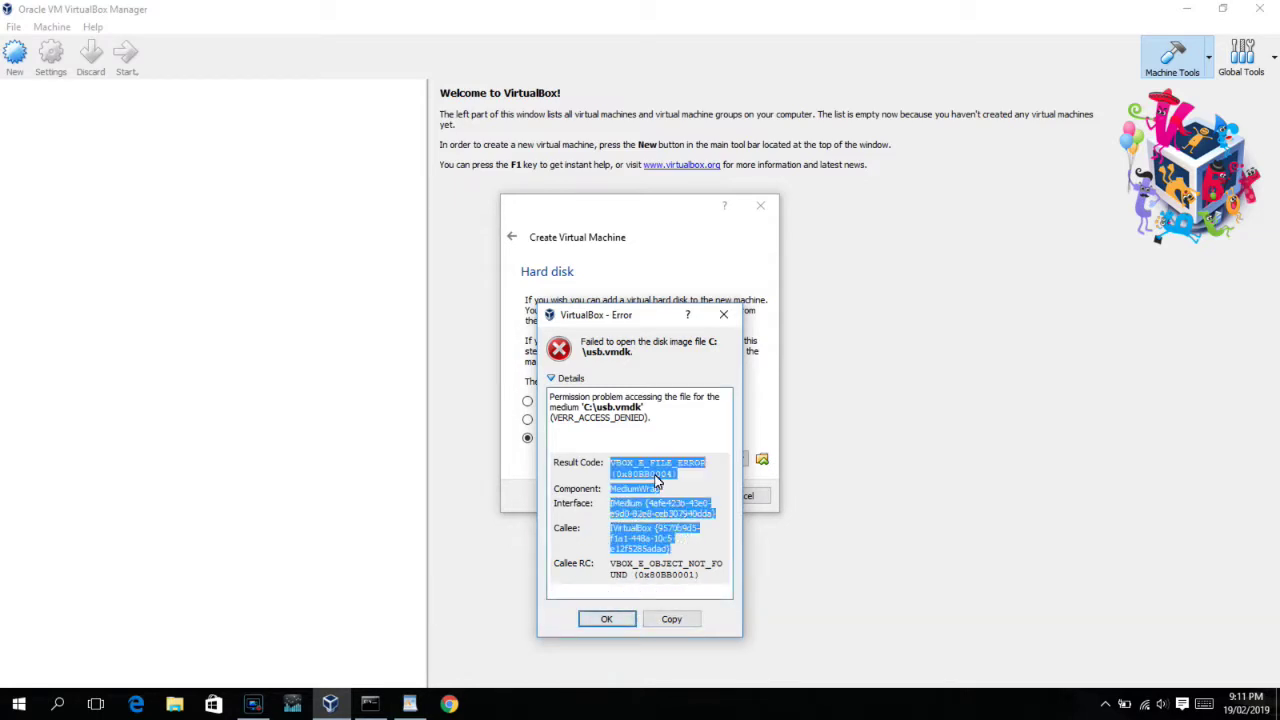
click(600, 616)
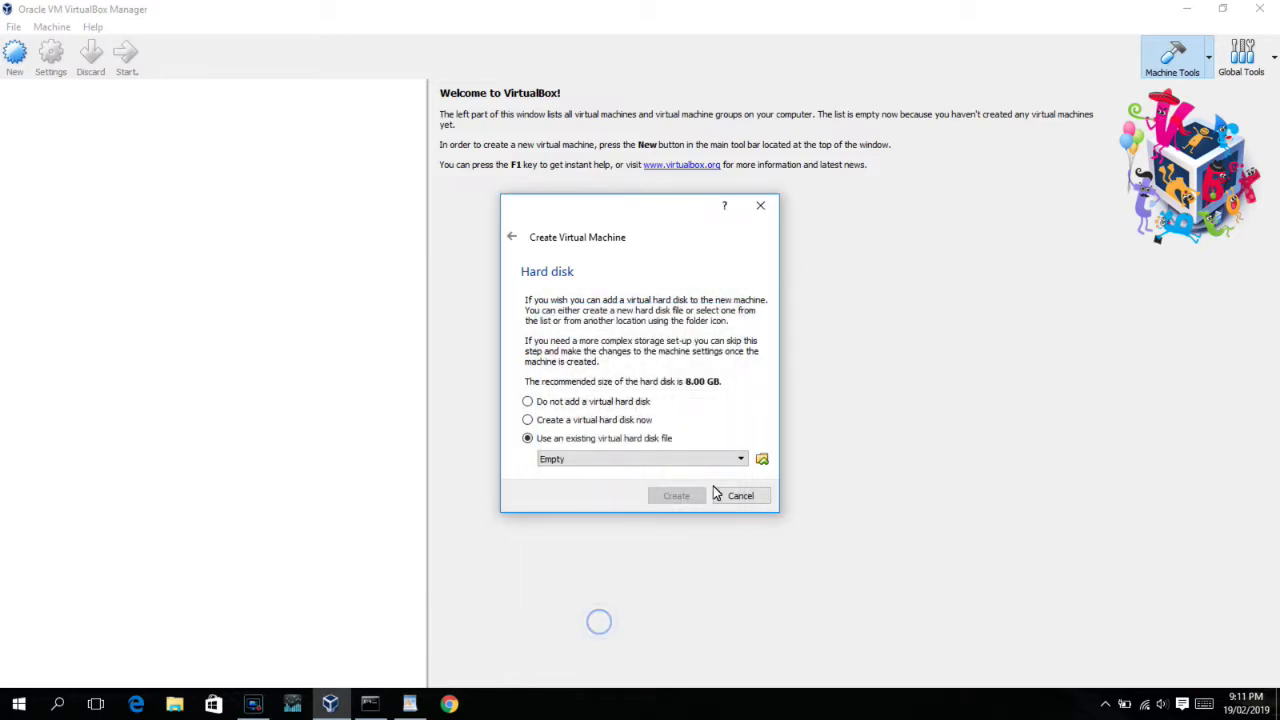
click(747, 495)
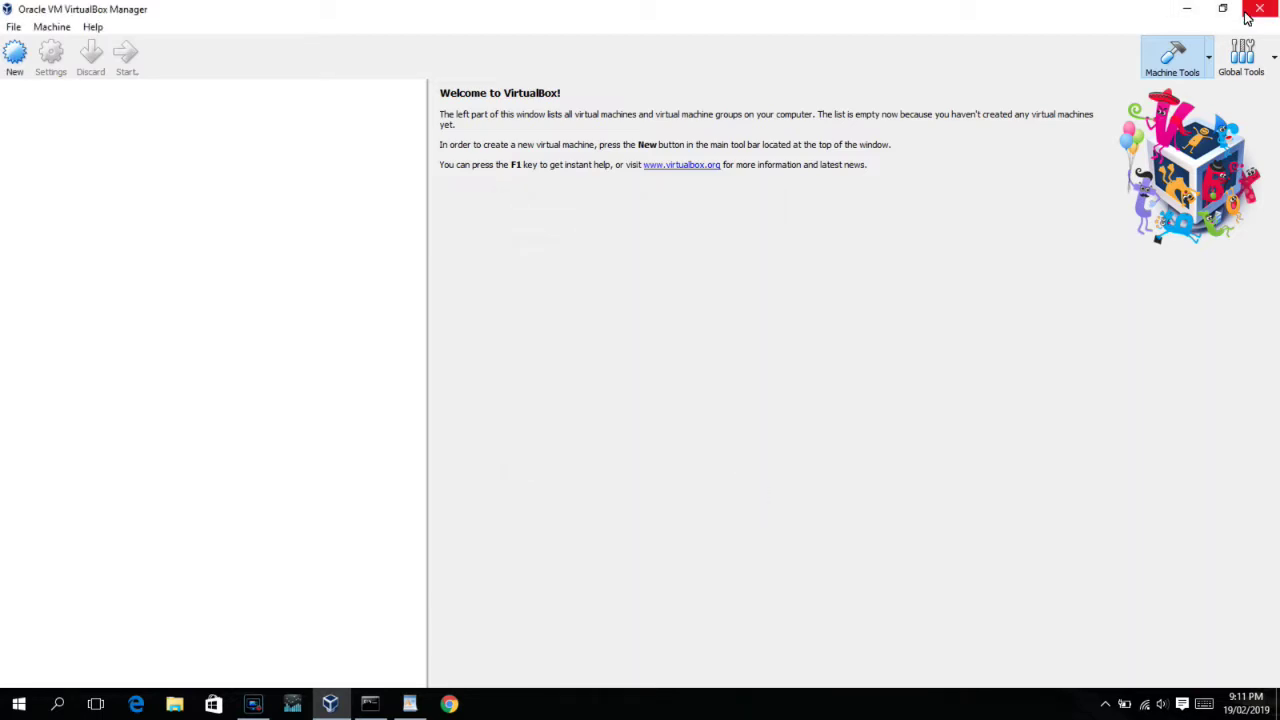
- Close VirtualBox and relaunch it as administrator
click(1259, 9)
right_click(330, 704)
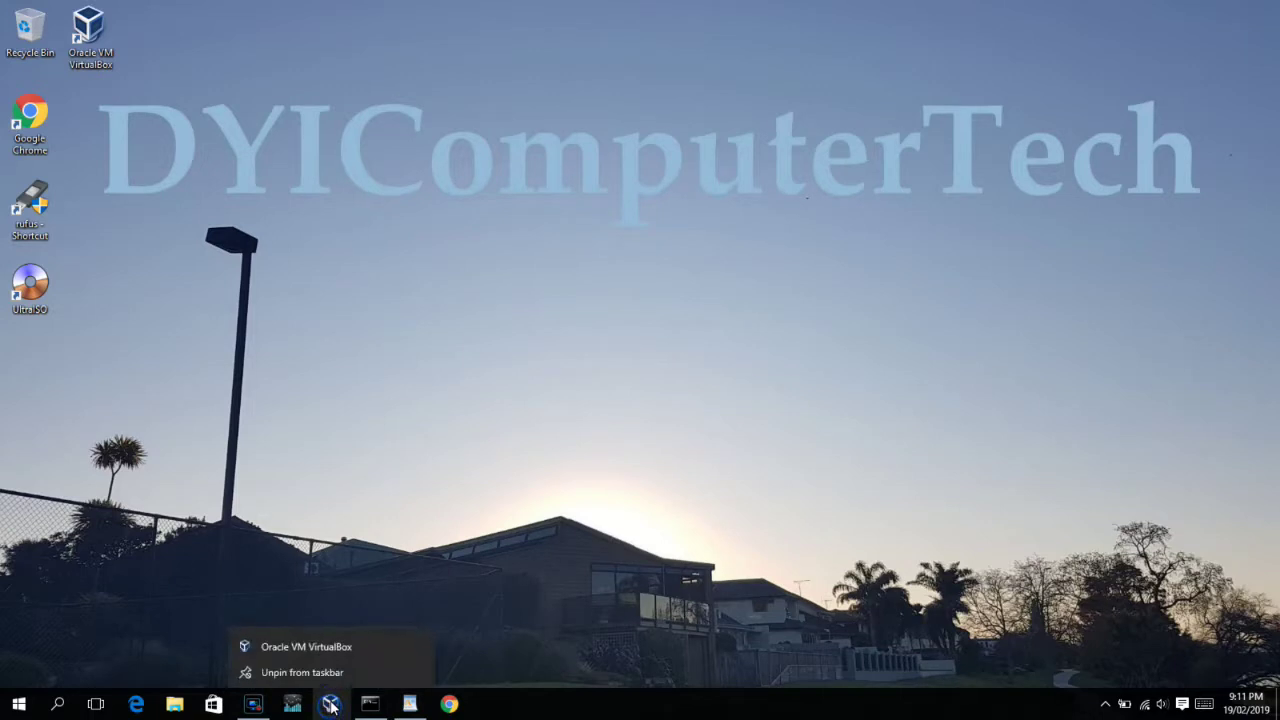
right_click(329, 643)
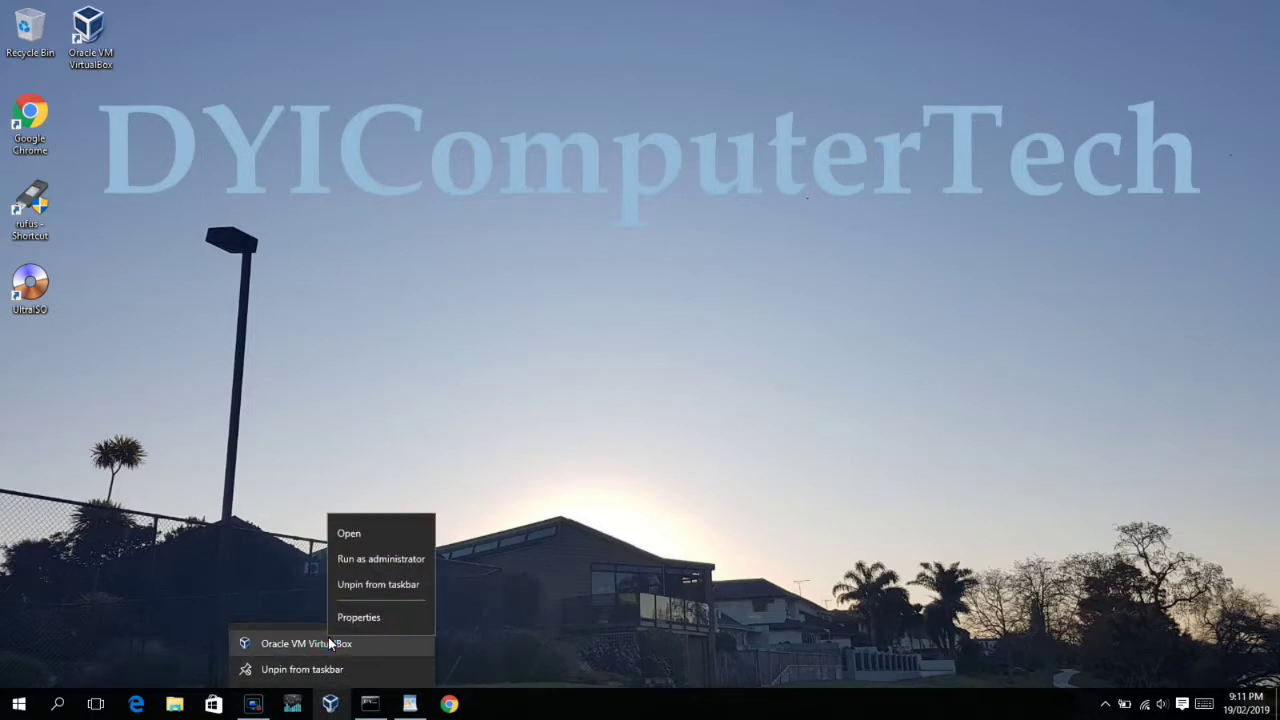
click(367, 558)
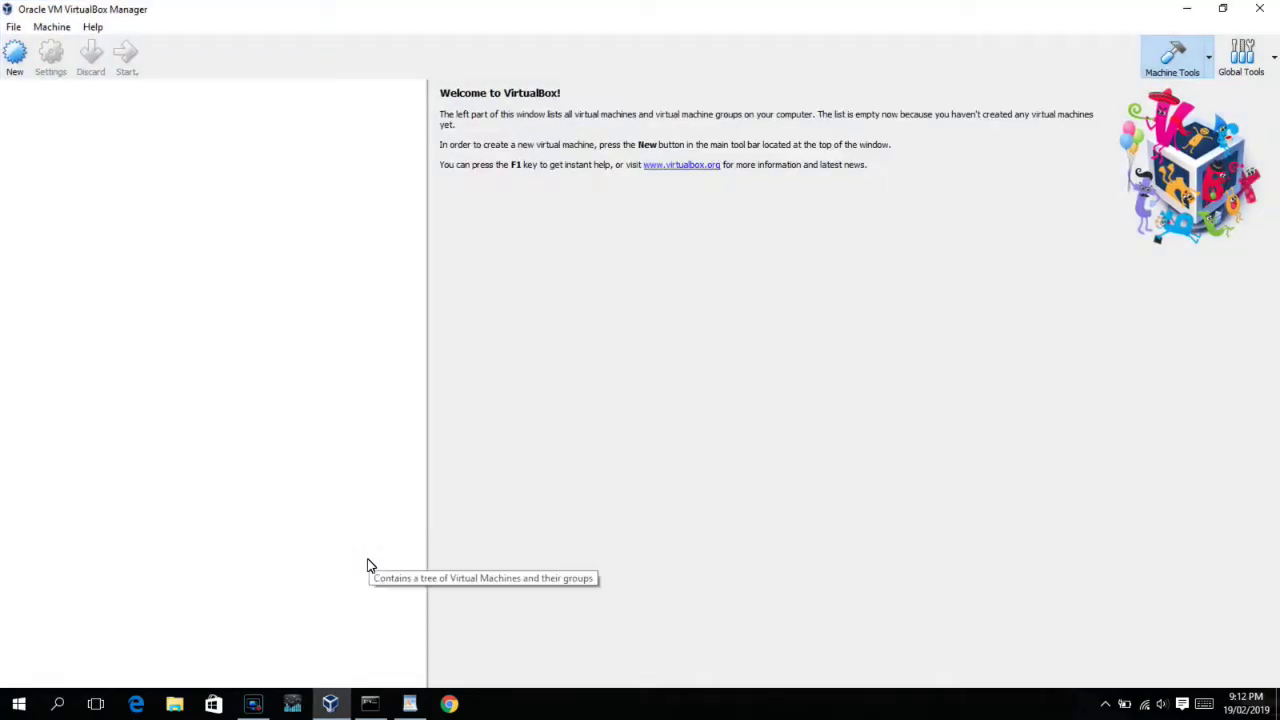
- Start a new virtual machine named CloneZilla with type Linux and version Other Linux (32-bit), and continue to the memory size
key(ctrl+n)
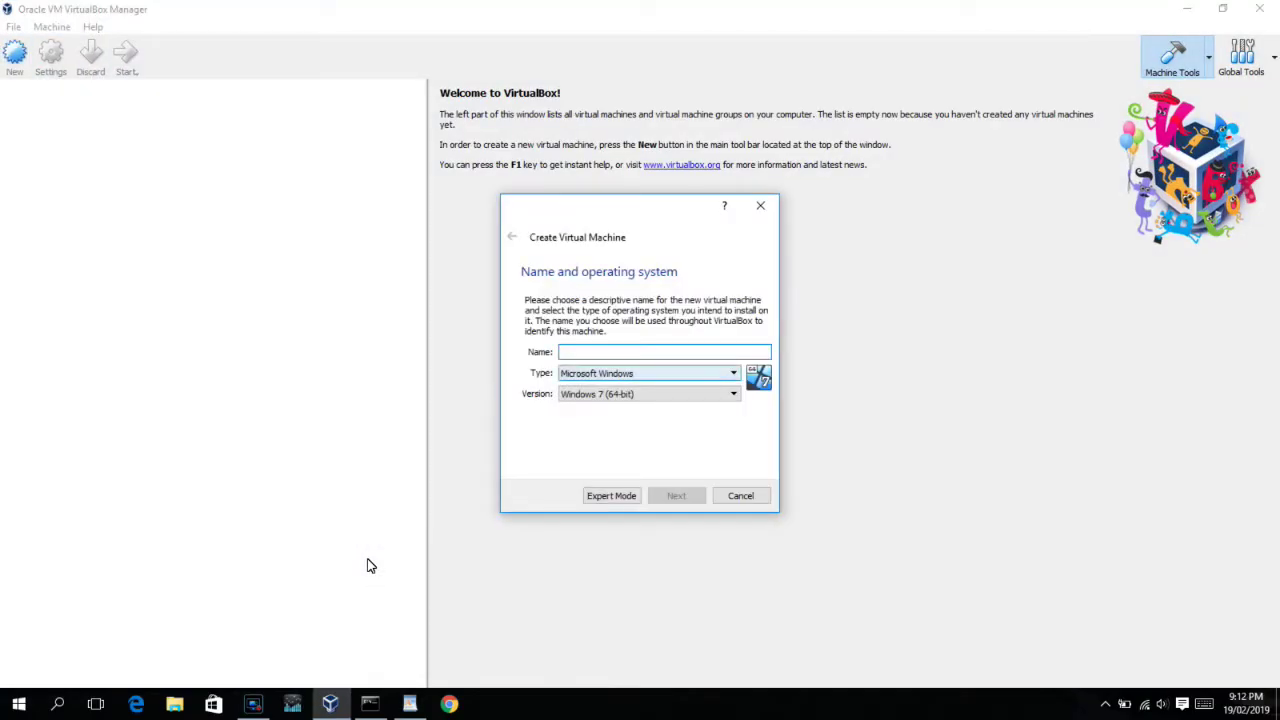
text(Clon)
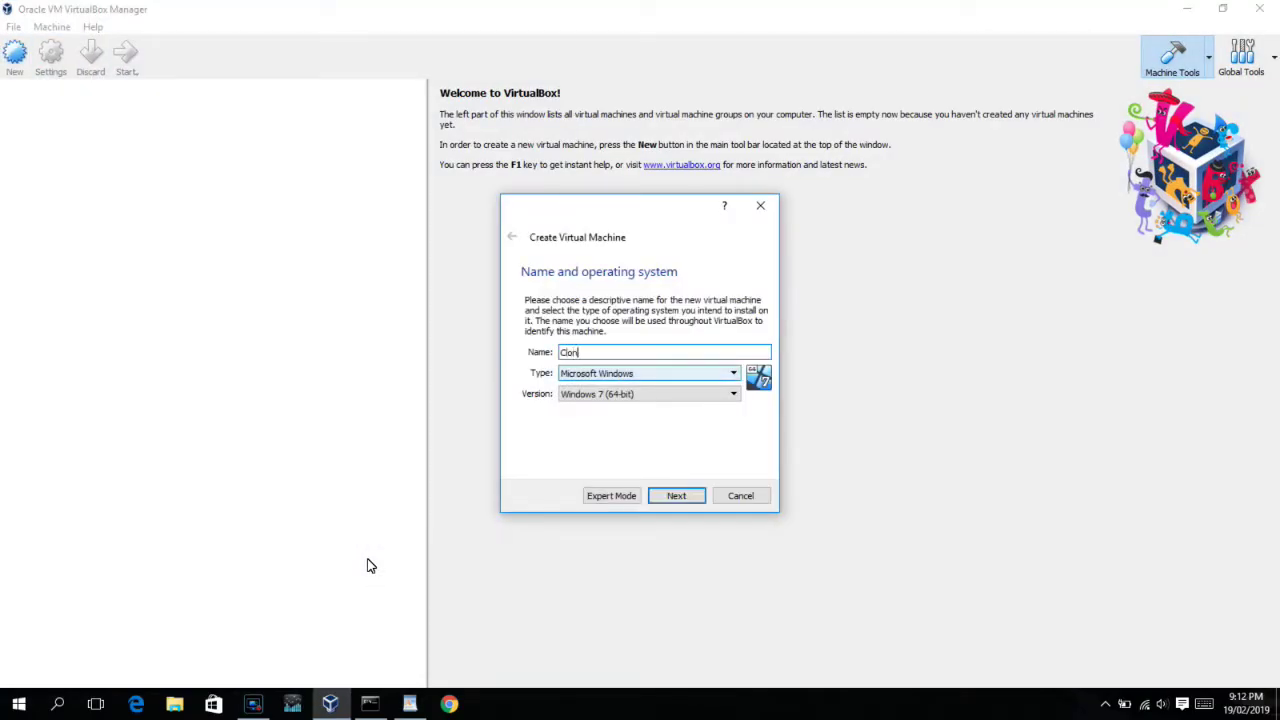
text(e2illa)
key(Tab)
key(alt+Down)
key(Down)
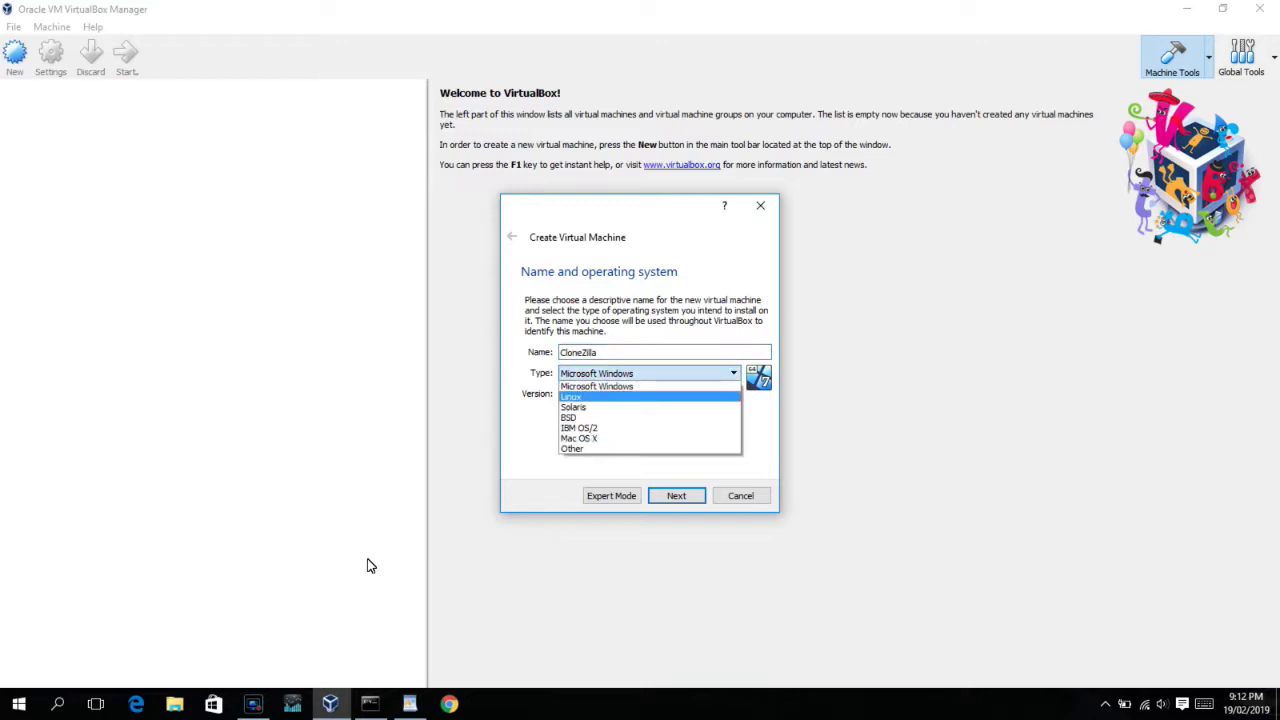
key(Return)
key(Tab)
key(alt+Down)
key(Down)
key(Down)
key(Down)
key(Down)
key(Down)
key(Down)
key(Down)
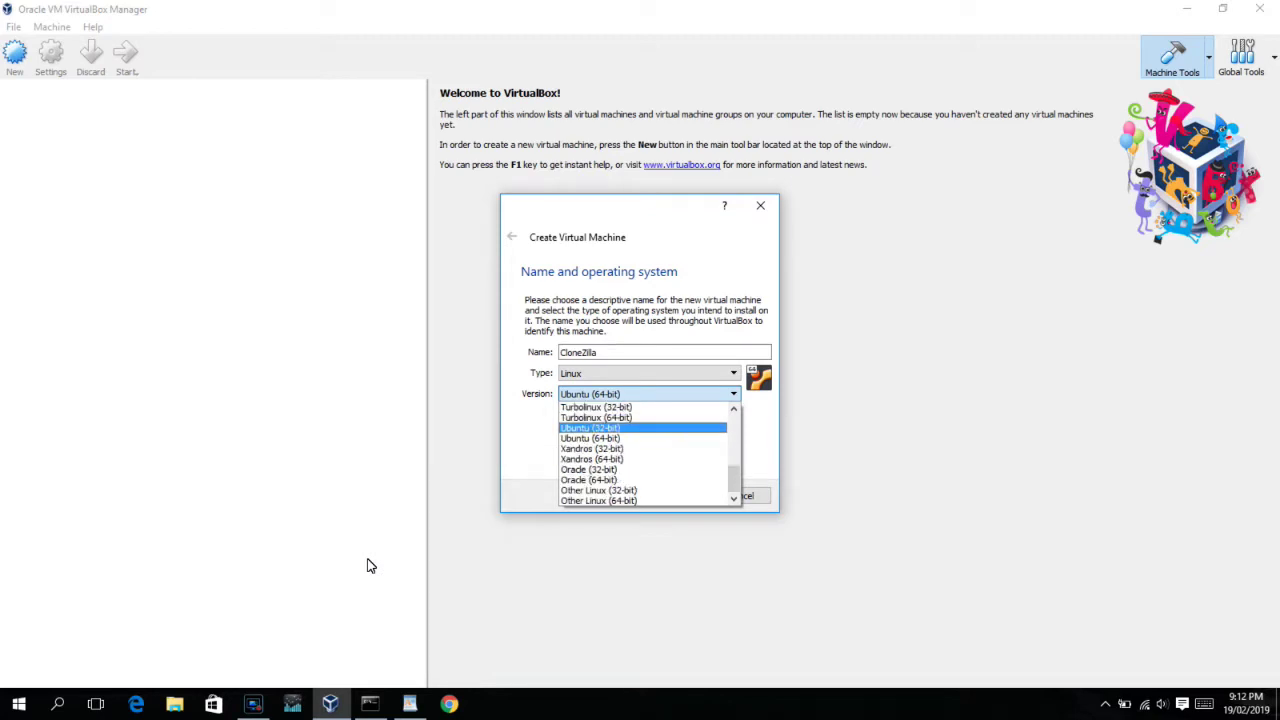
key(Return)
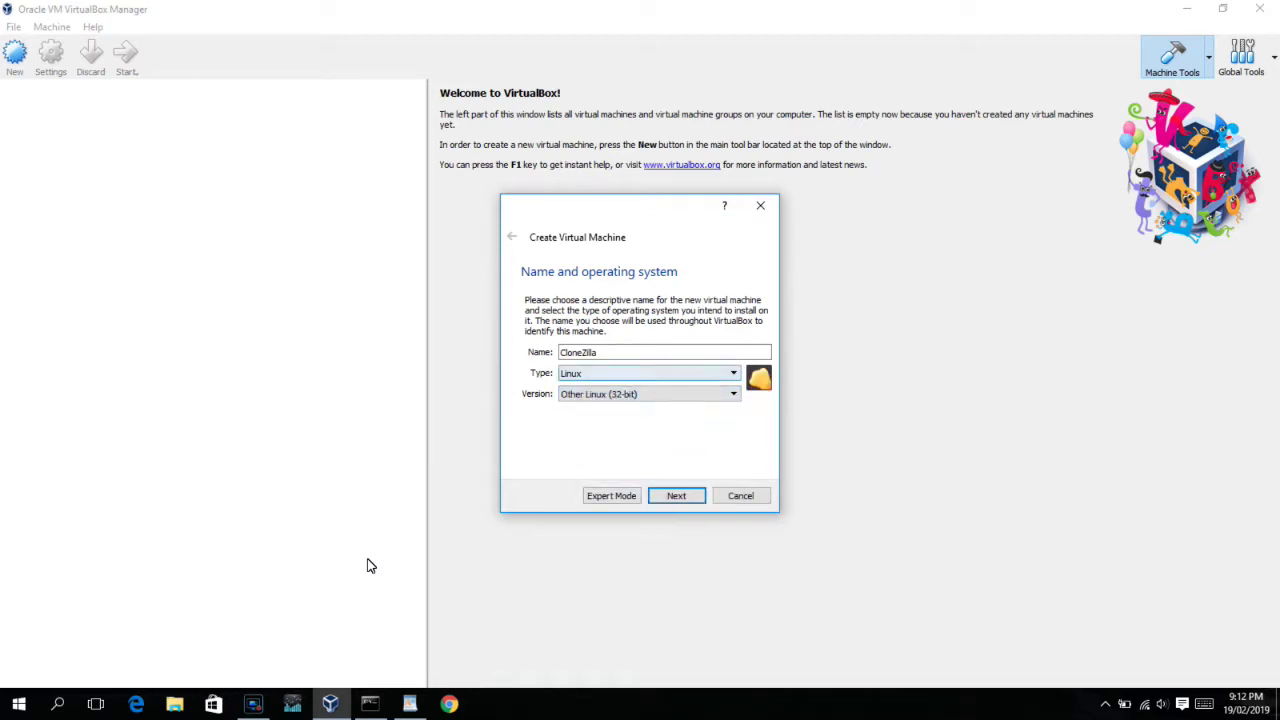
key(Return)
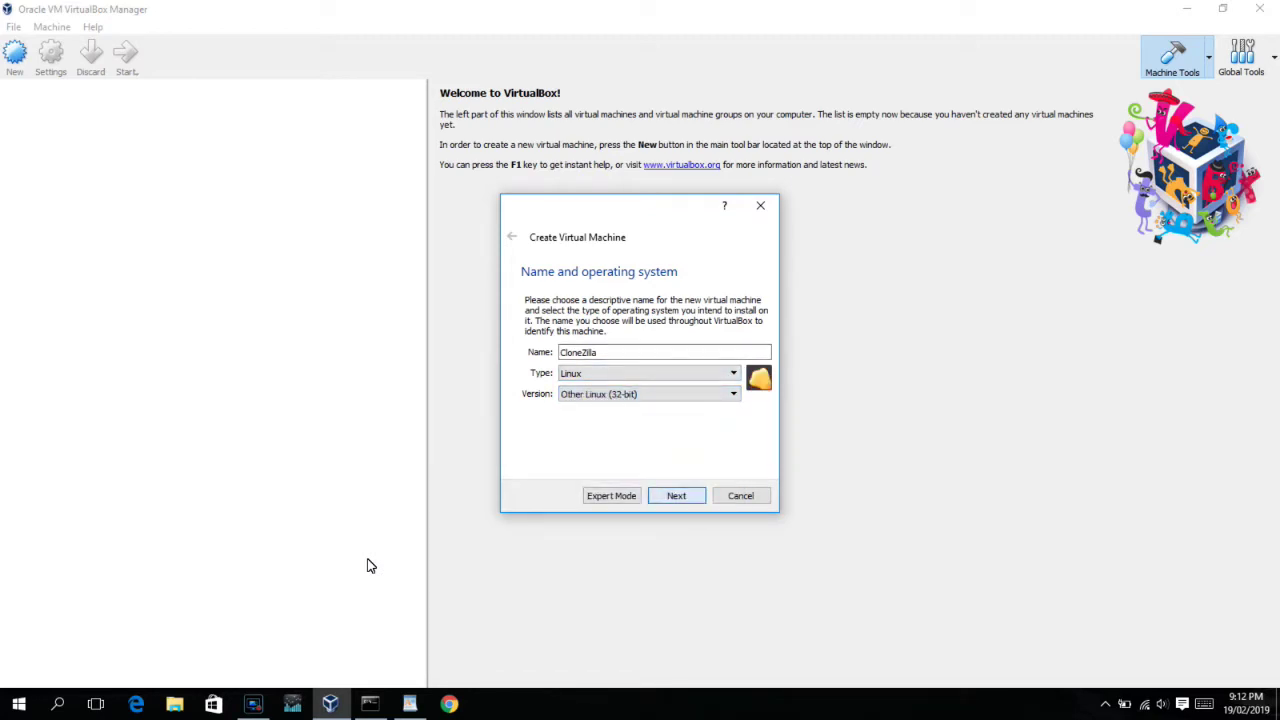
- Set the new virtual machine's memory size to 512 MB and continue to the hard disk options
key(Page_Up)
key(Page_Up)
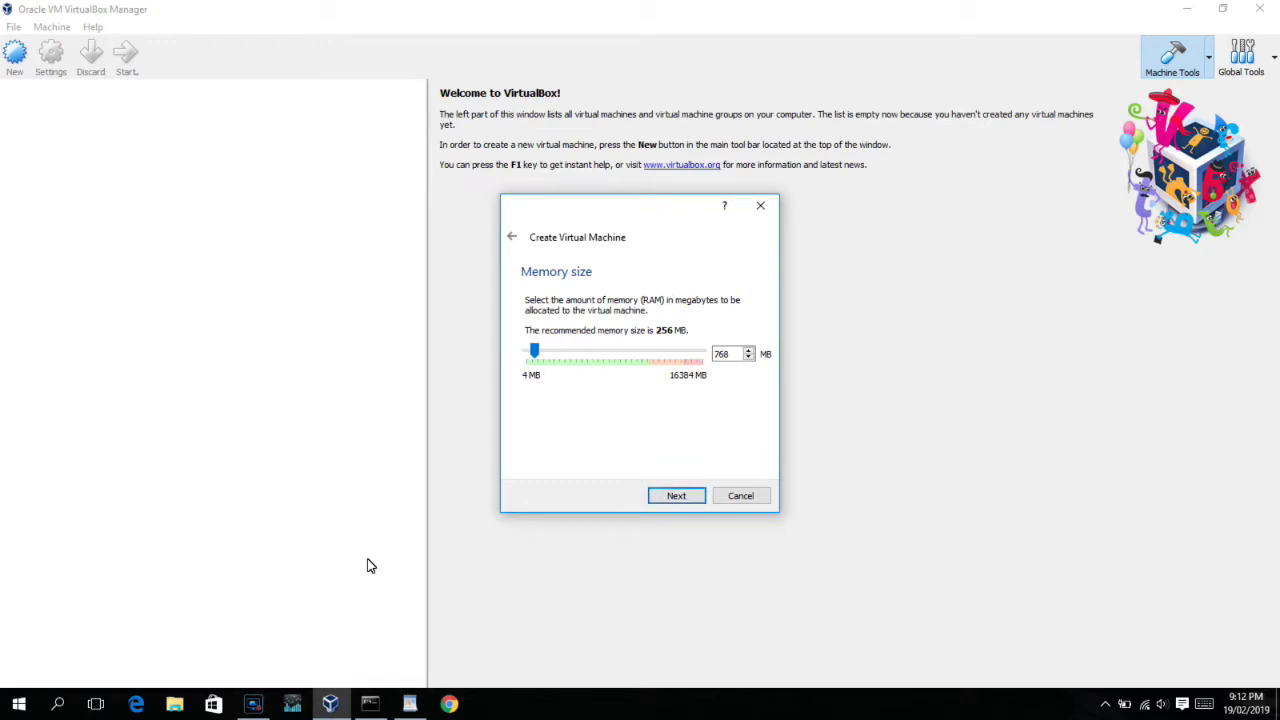
key(Tab)
text(512)
key(Return)
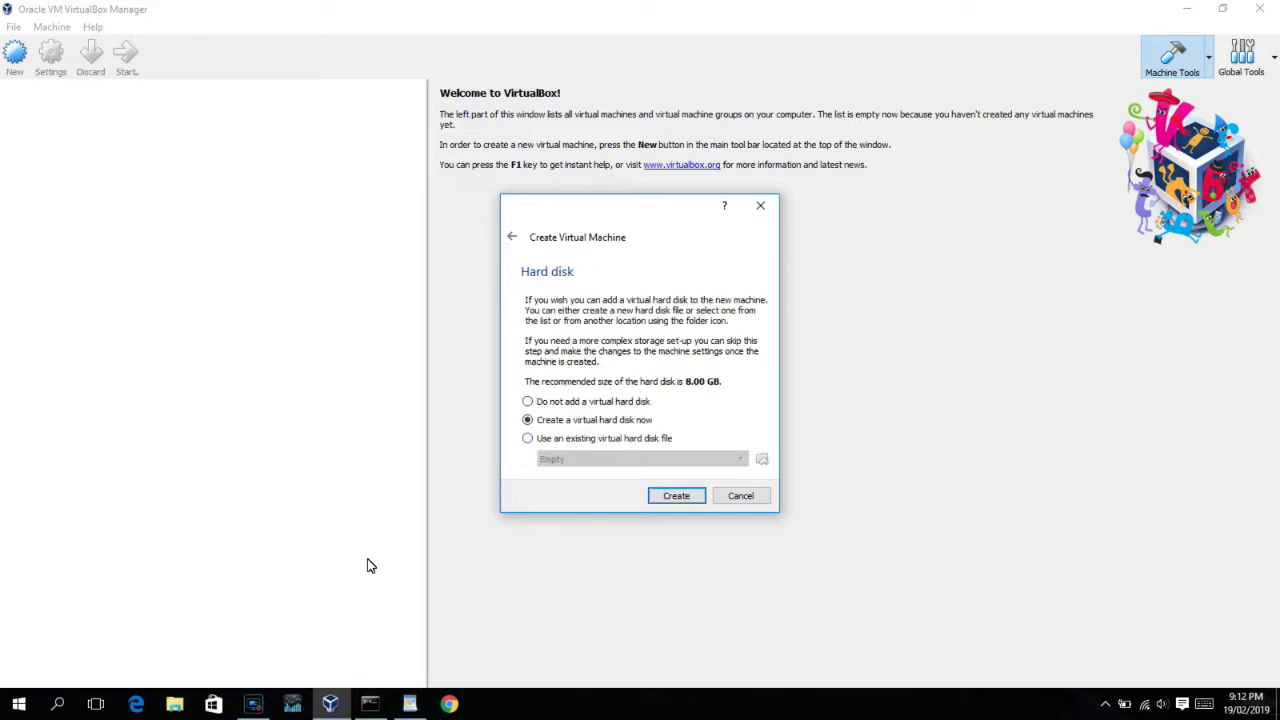
- Attach usb.vmdk as the existing virtual hard disk file and create the CloneZilla virtual machine
key(Down)
key(Tab)
key(Tab)
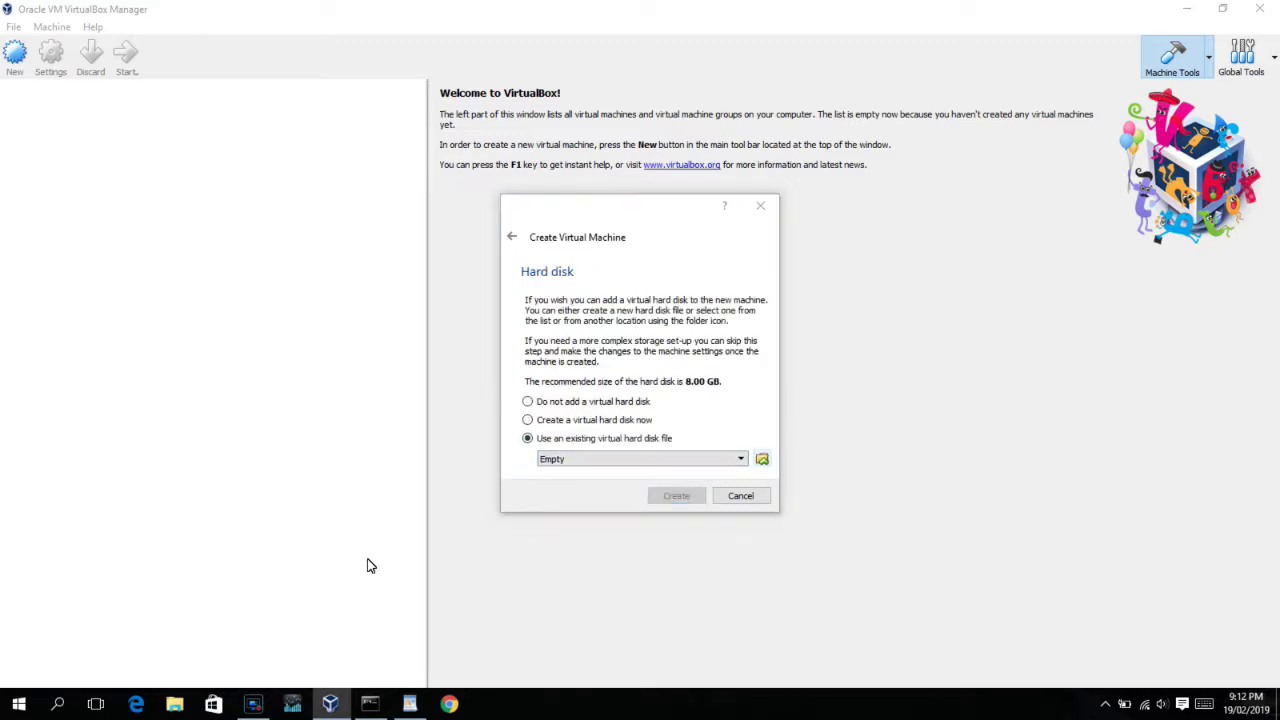
key(space)
key(shift+Tab)
key(Down)
key(Down)
key(Down)
key(Return)
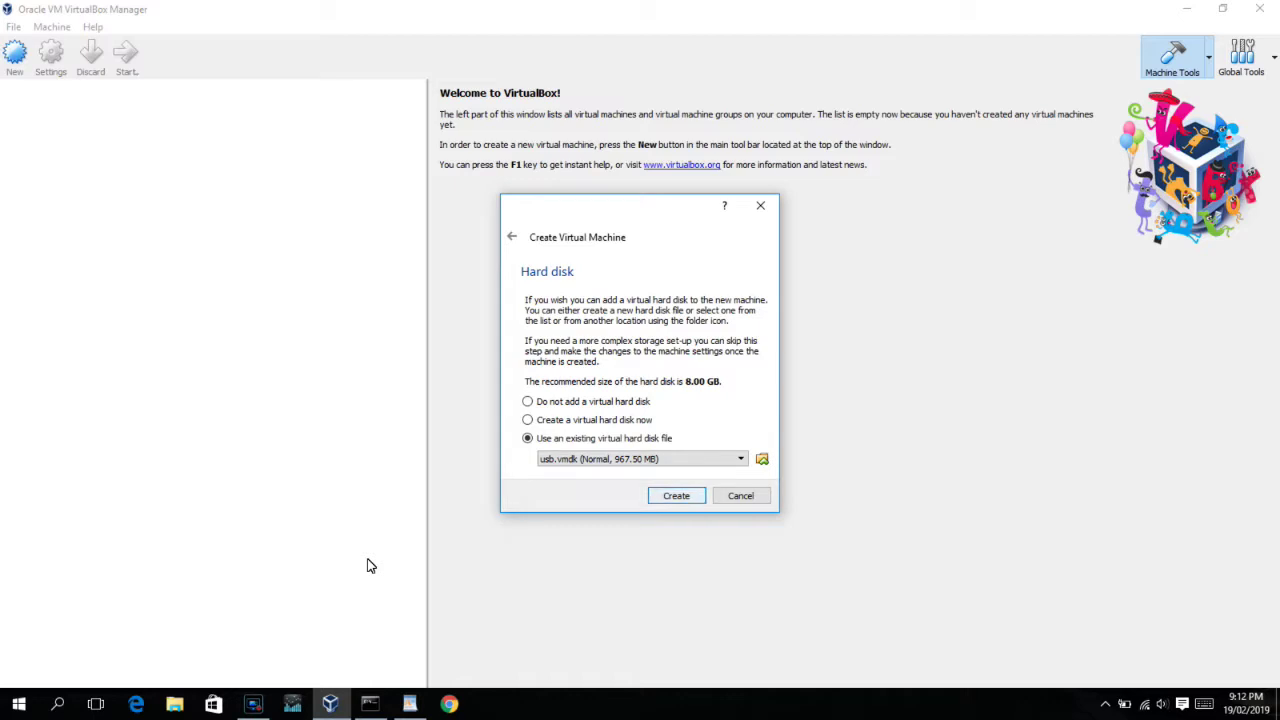
key(Return)
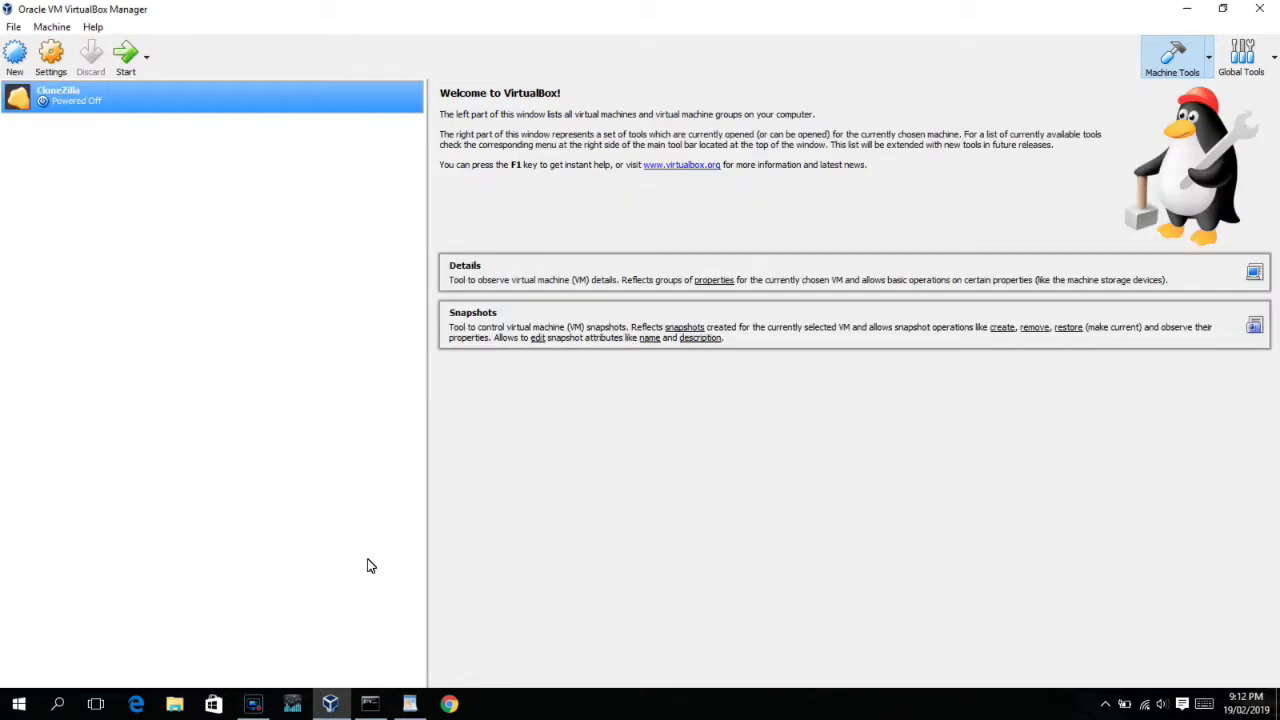
- Open the CloneZilla machine's storage settings and examine the attributes of the attached usb.vmdk disk
key(Menu)
key(Down)
key(Up)
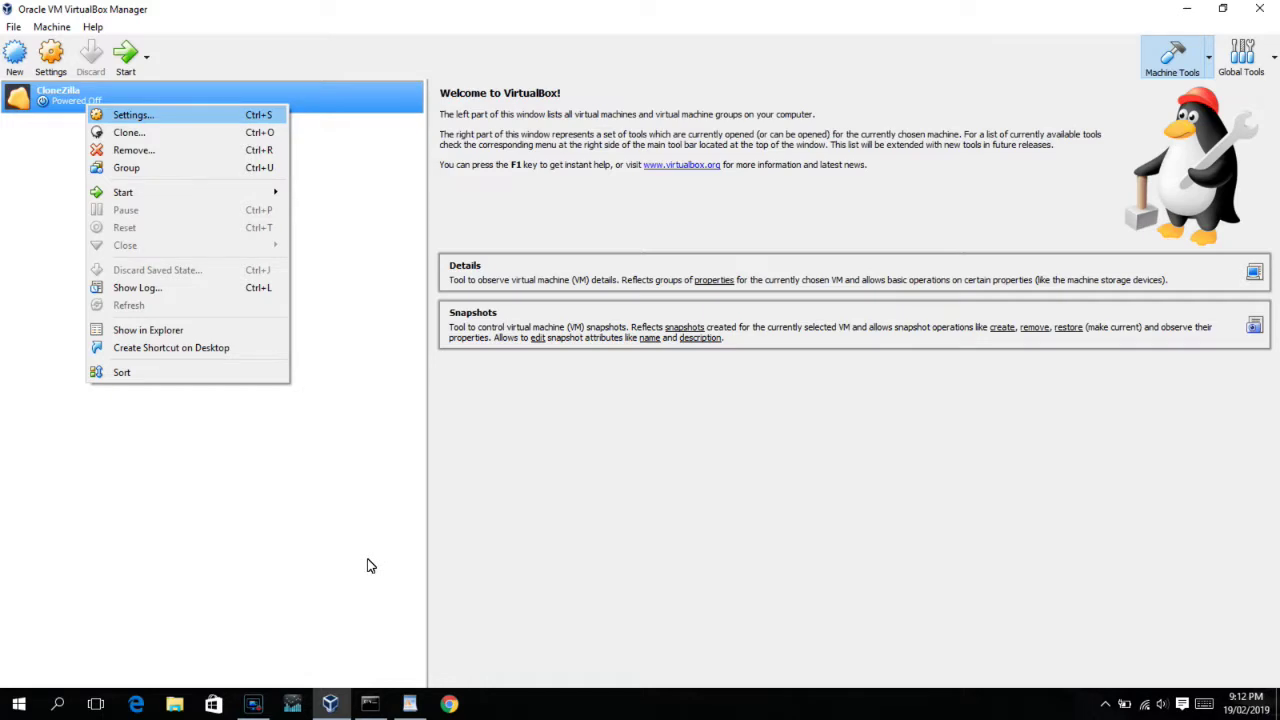
key(Return)
key(Down)
key(Down)
key(Down)
key(Tab)
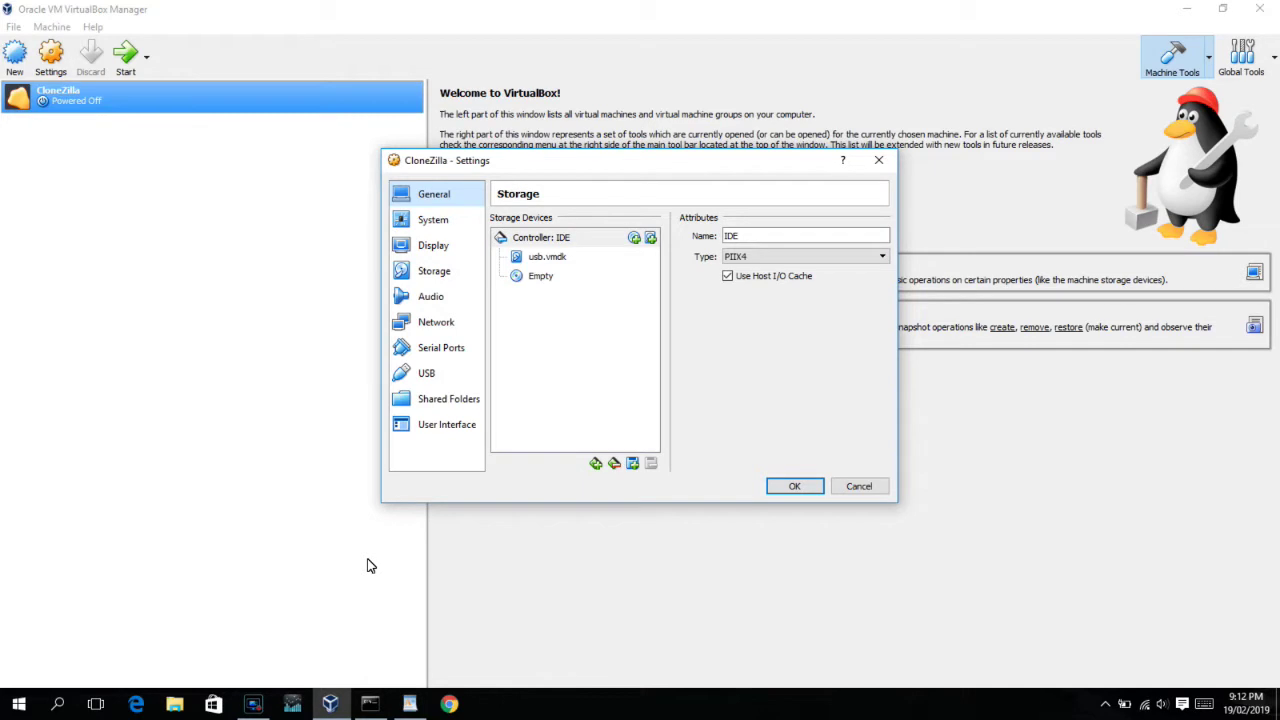
key(Down)
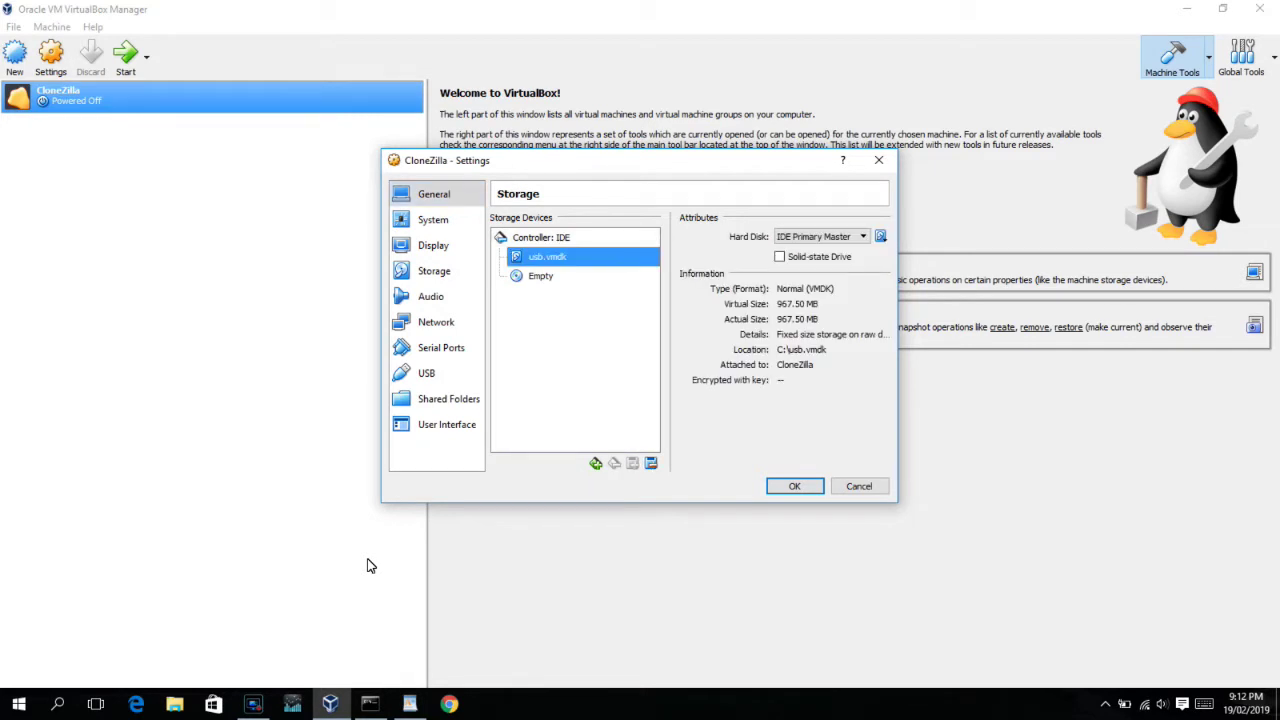
- Accept the settings, start the CloneZilla machine and try to boot Clonezilla live with default settings, VGA 1024x768
key(Return)
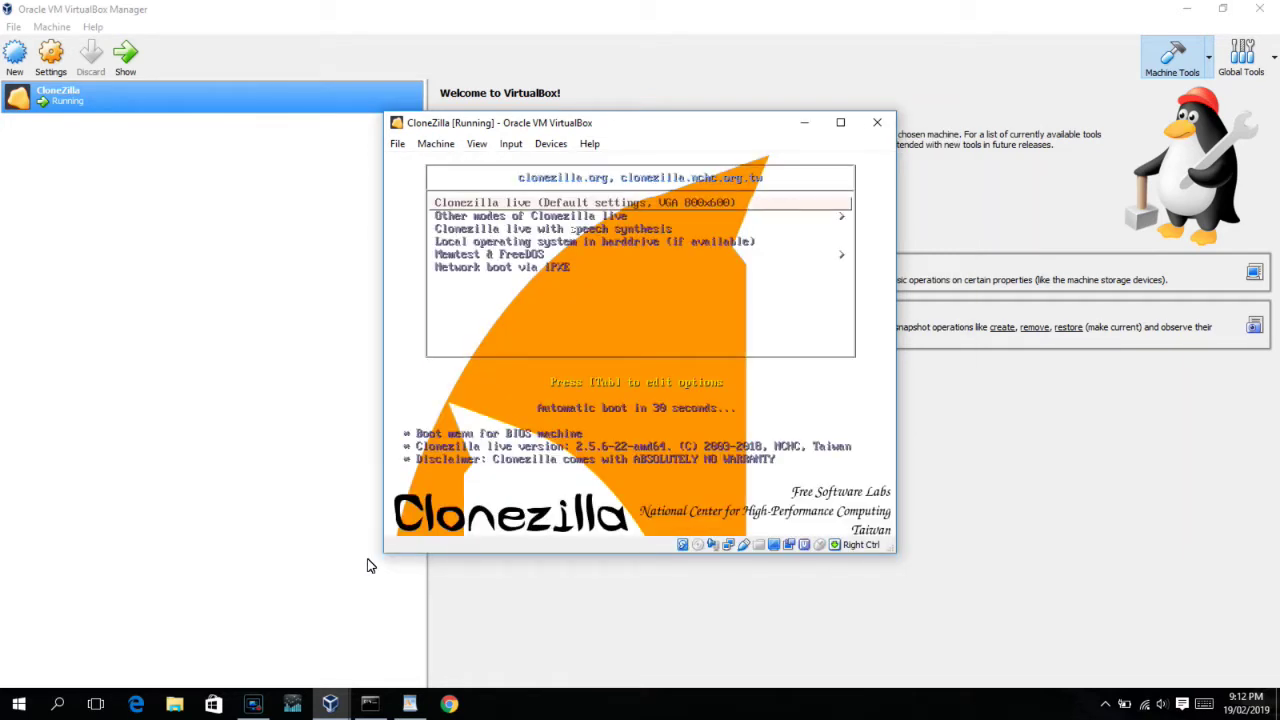
key(Down)
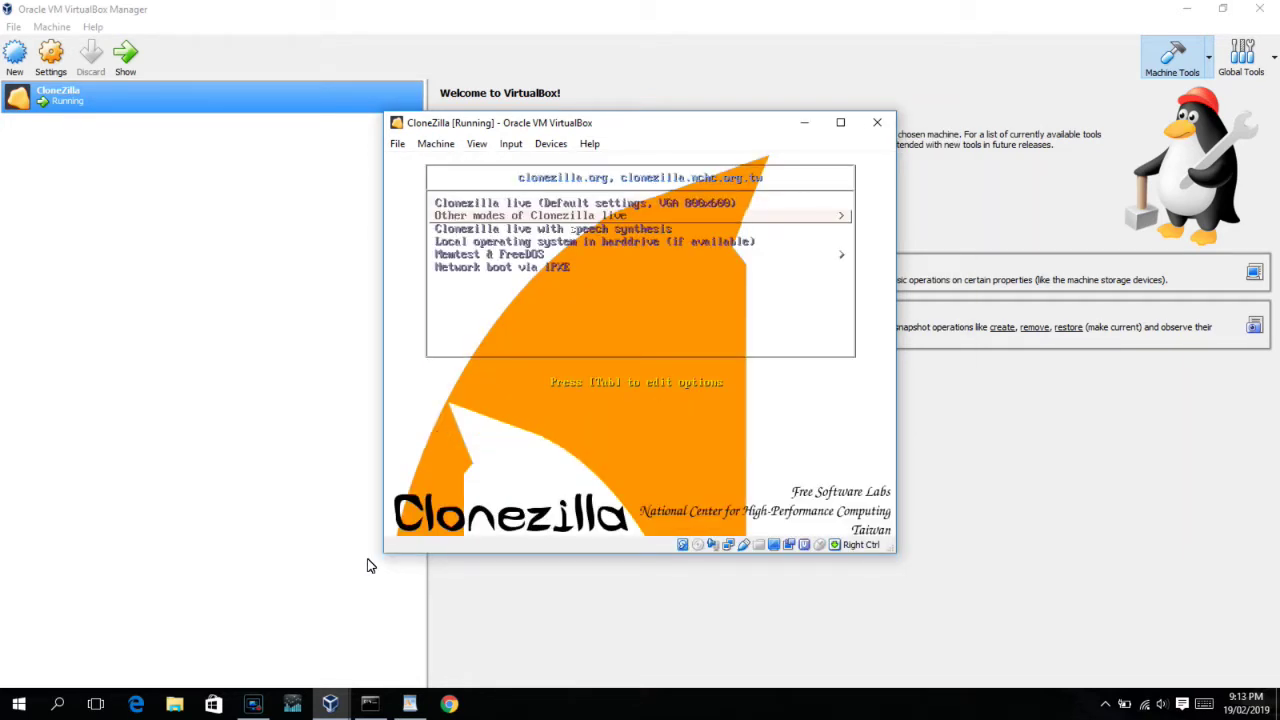
key(Return)
key(Down)
key(Up)
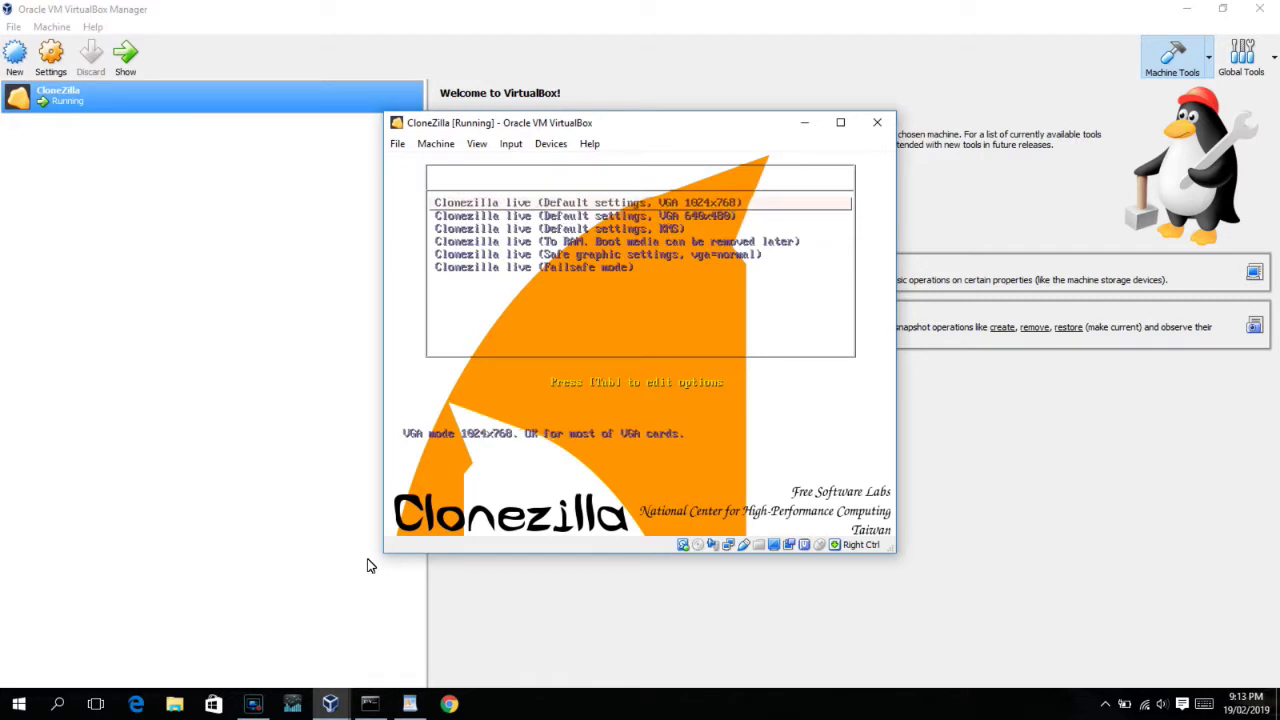
key(Return)
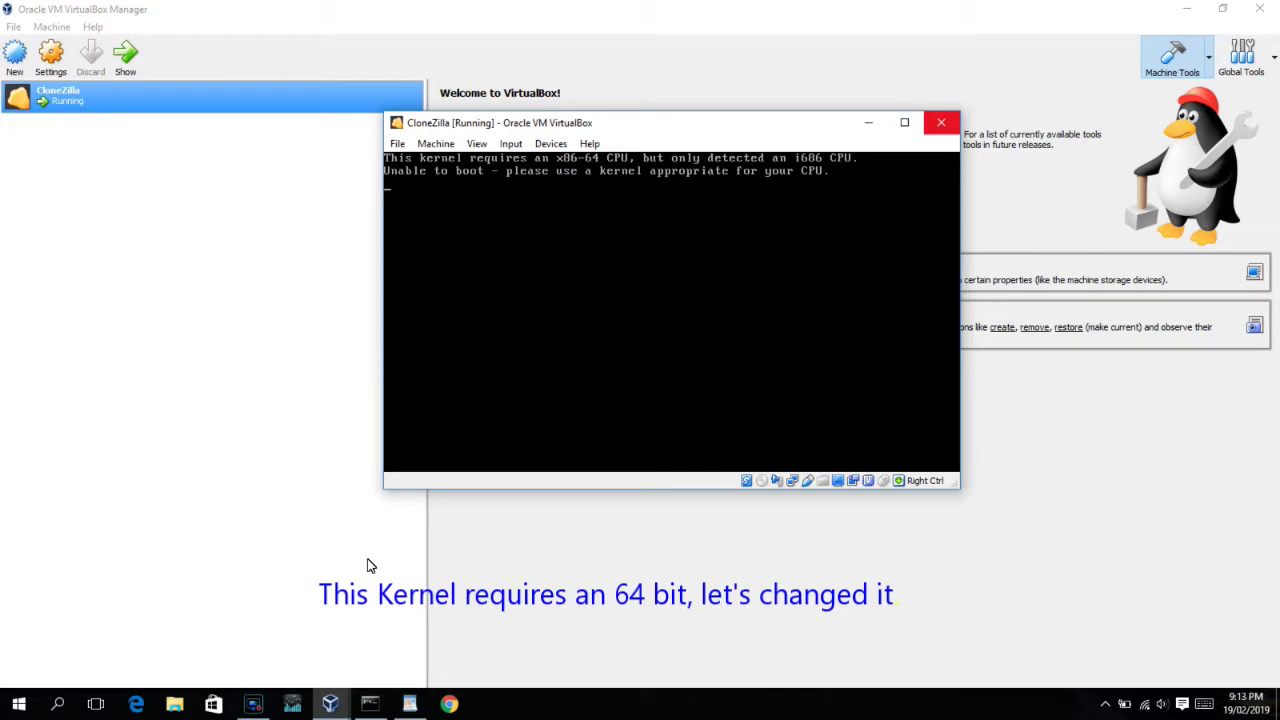
- Close the running CloneZilla machine by powering it off
click(941, 122)
key(Down)
key(Return)
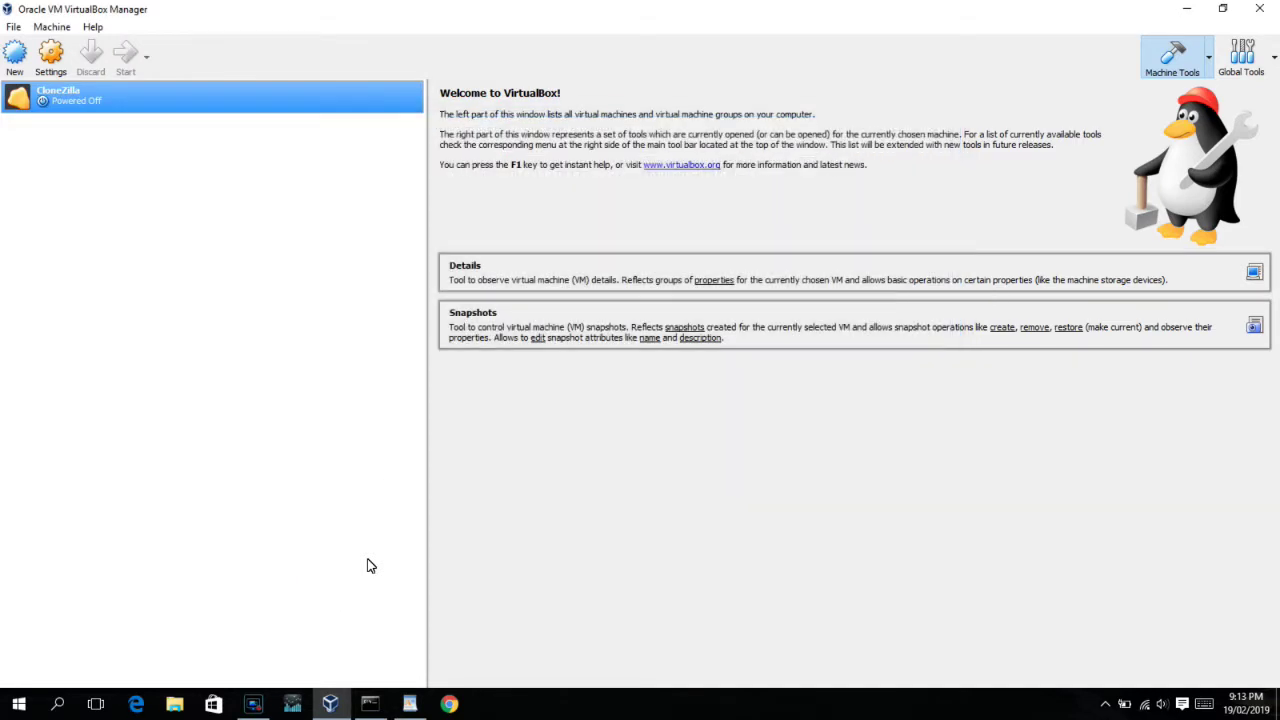
- In the CloneZilla machine's general settings, change the version to Other Linux (64-bit) and save
key(Menu)
key(Down)
key(Return)
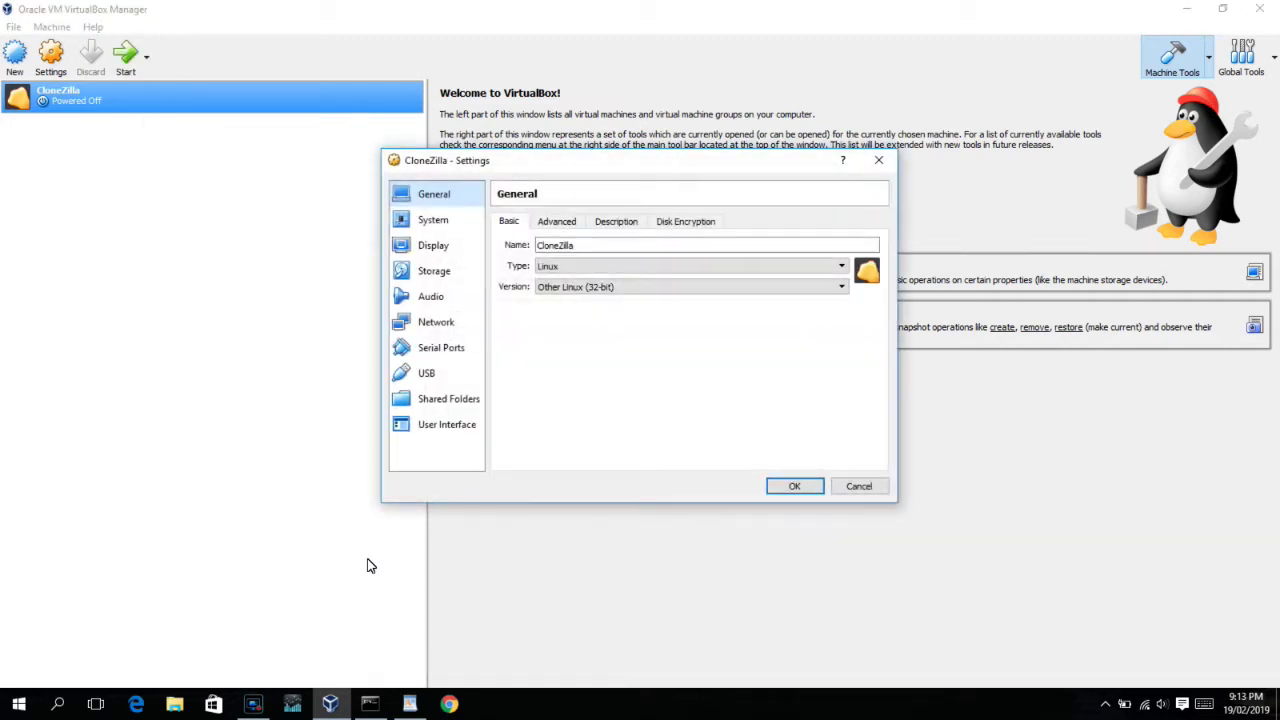
key(alt+Down)
key(Down)
key(Down)
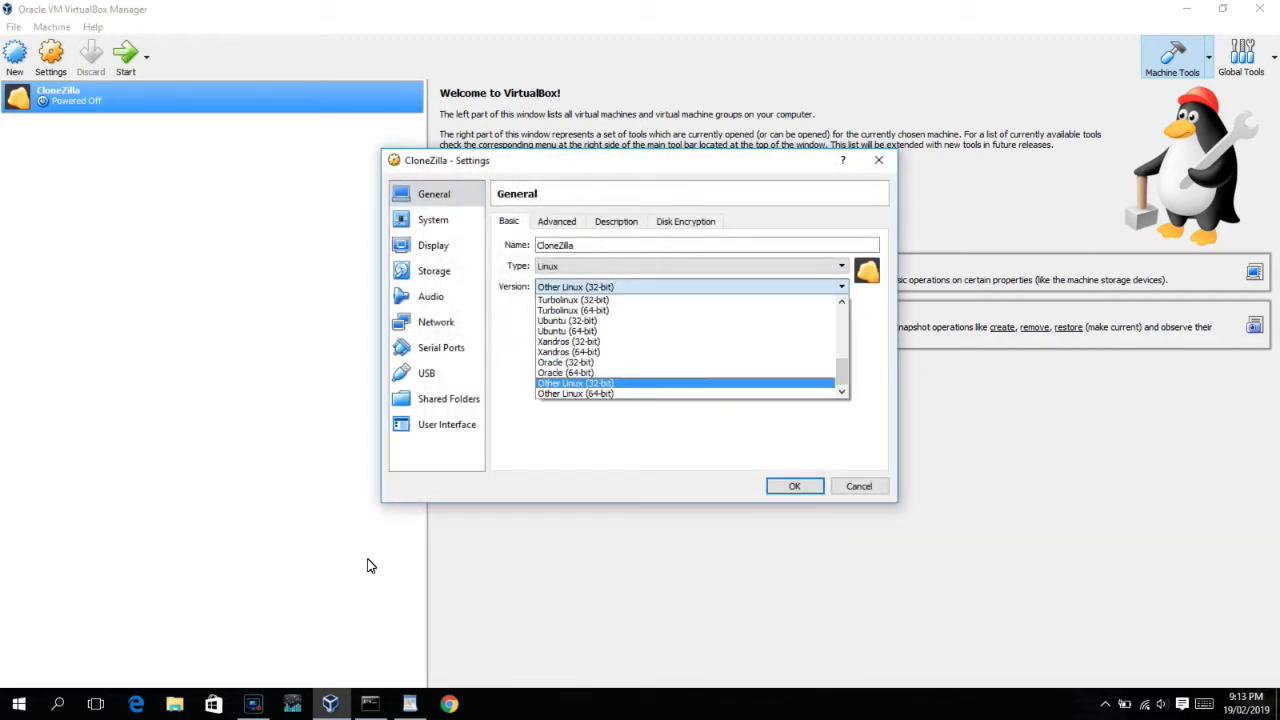
key(Return)
key(Return)
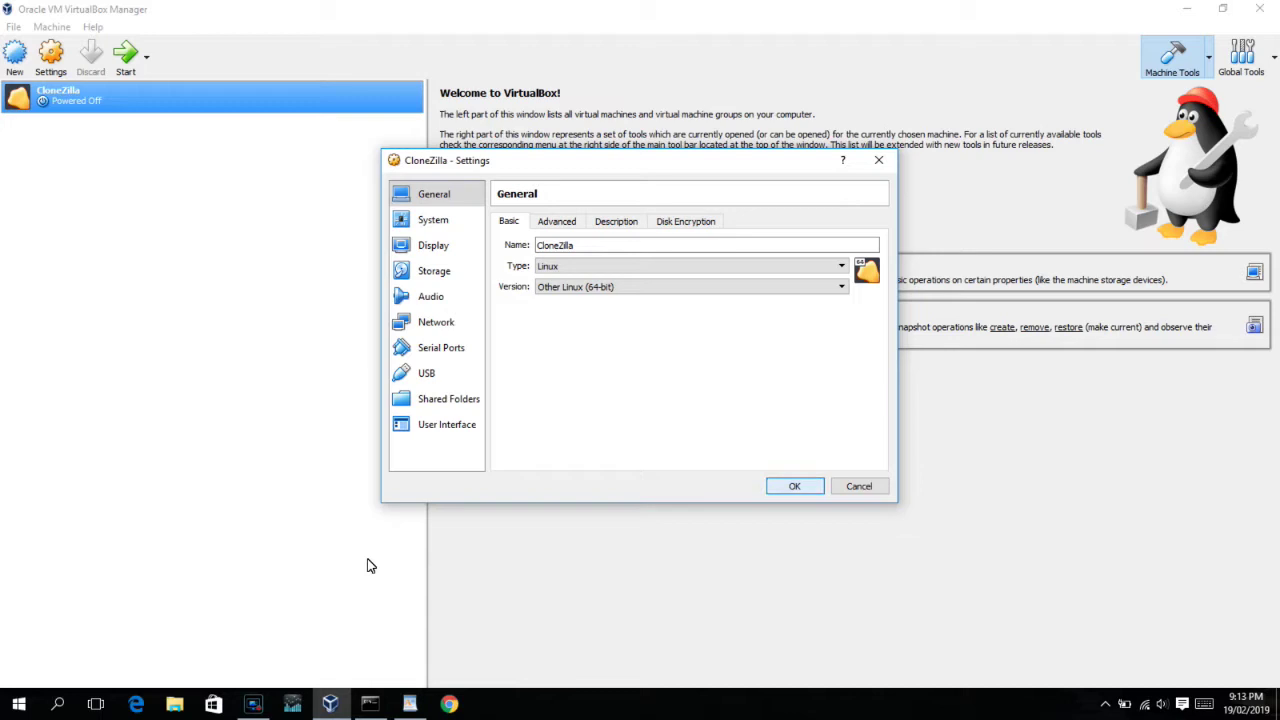
- Start the CloneZilla machine and boot Clonezilla live from the other modes with default settings, VGA 1024x768
key(Return)
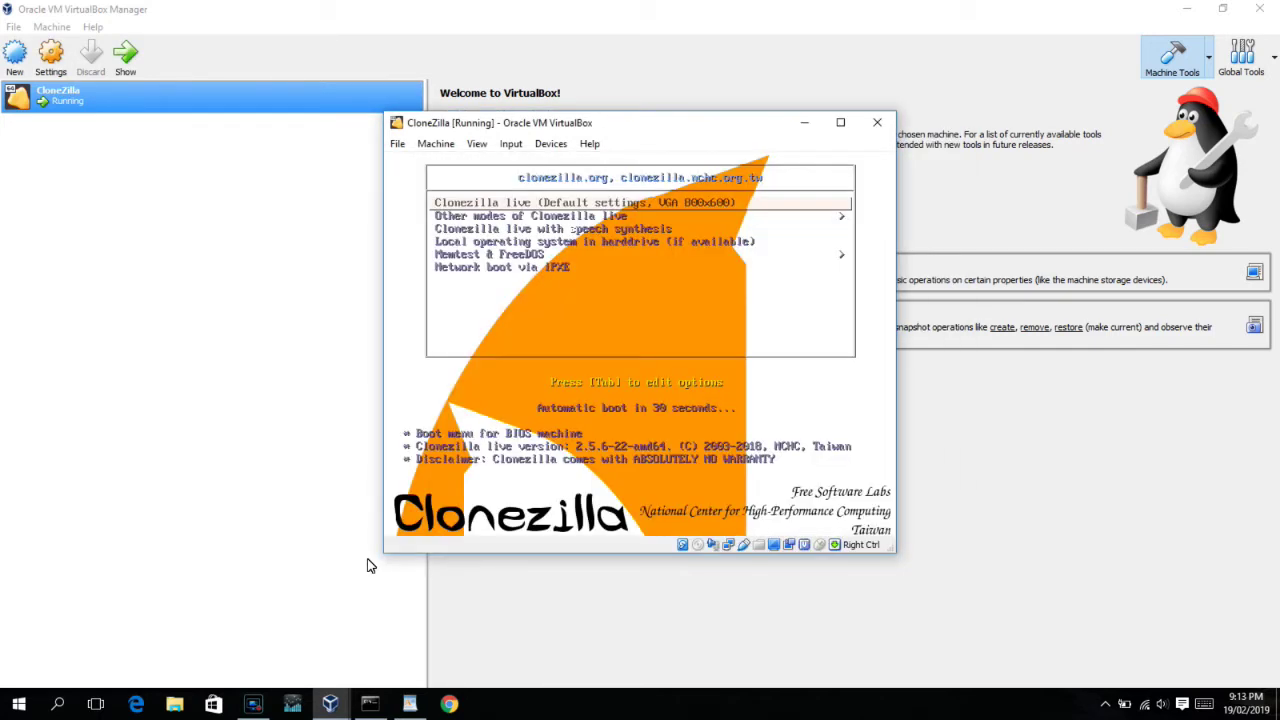
key(Down)
key(Return)
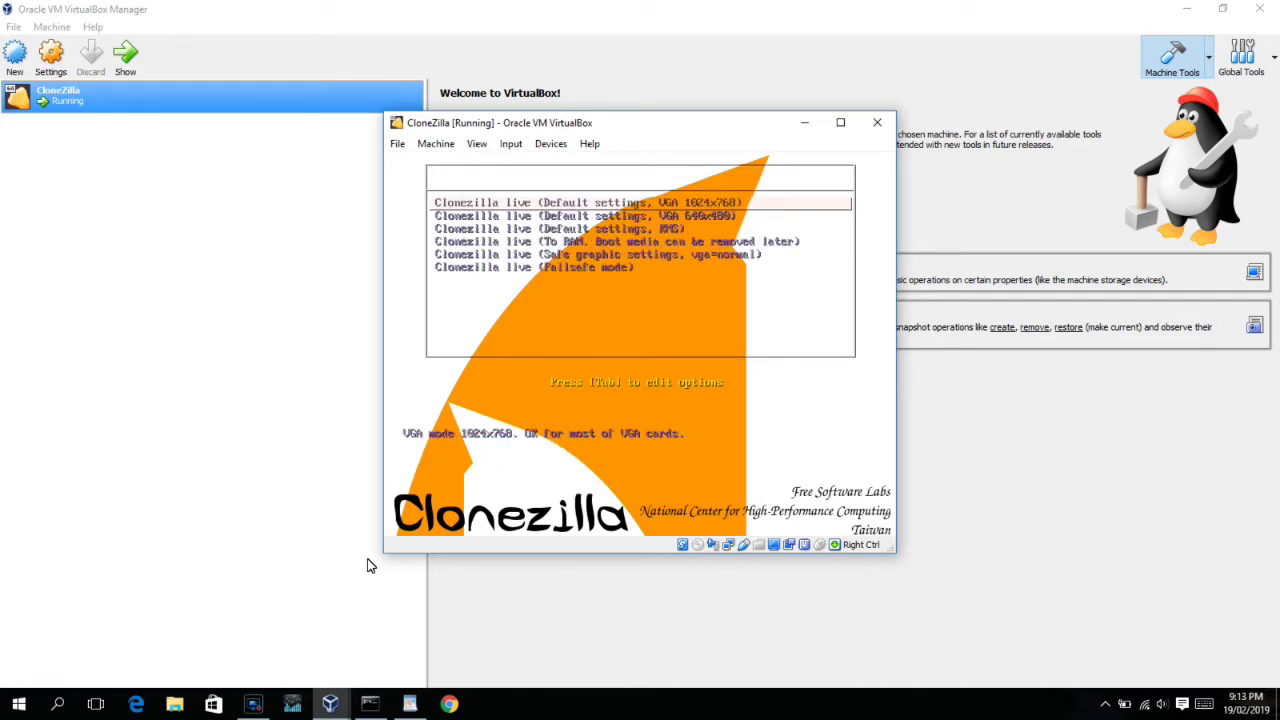
key(Down)
key(Up)
key(Return)
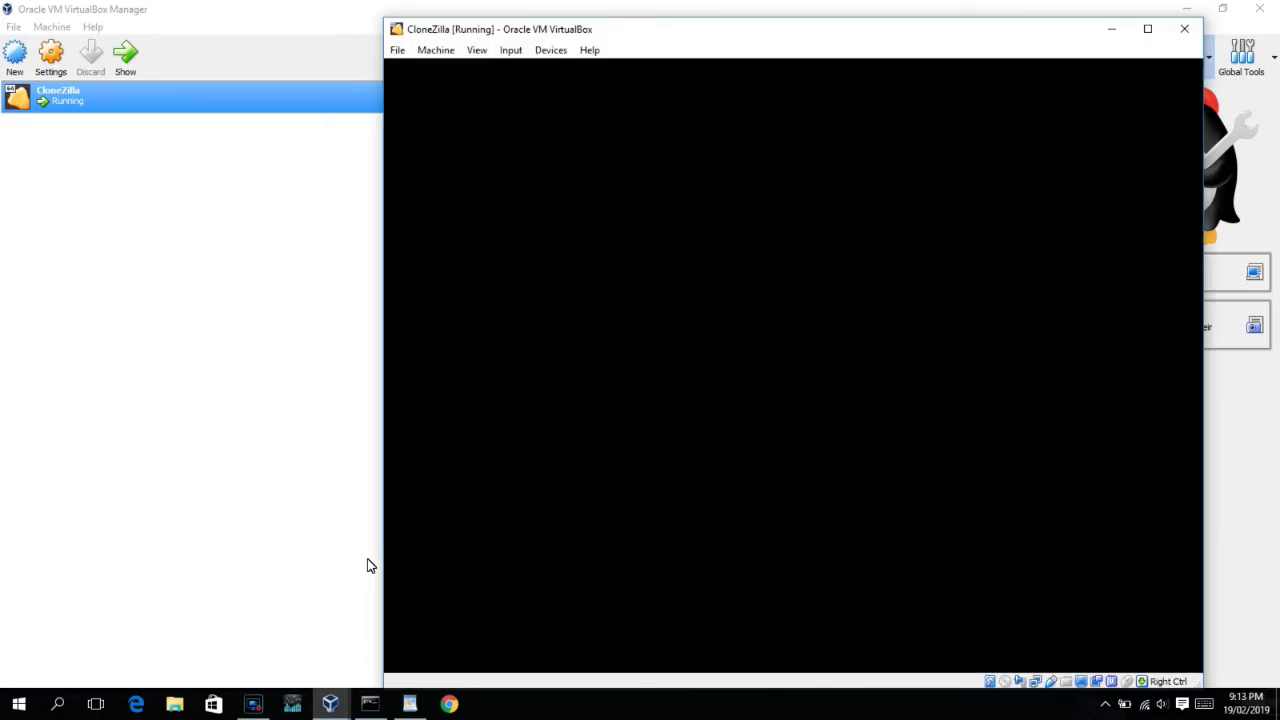